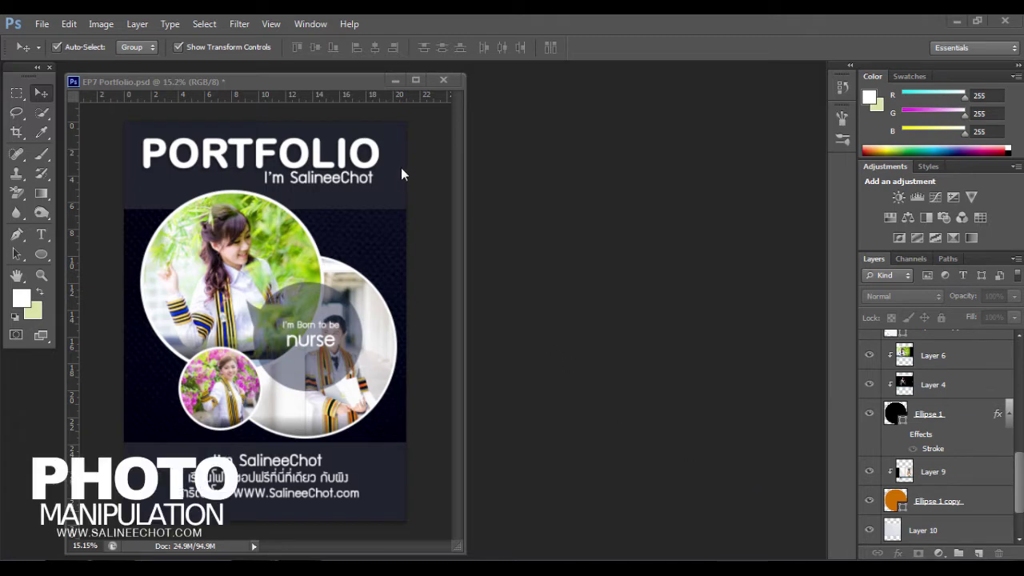
- Create a new International Paper A4 document named EP7, 210×297 mm at 300 ppi
mouse_move(238, 83)
mouse_down()
mouse_move(255, 82)
mouse_move(184, 92)
mouse_move(241, 80)
mouse_up()
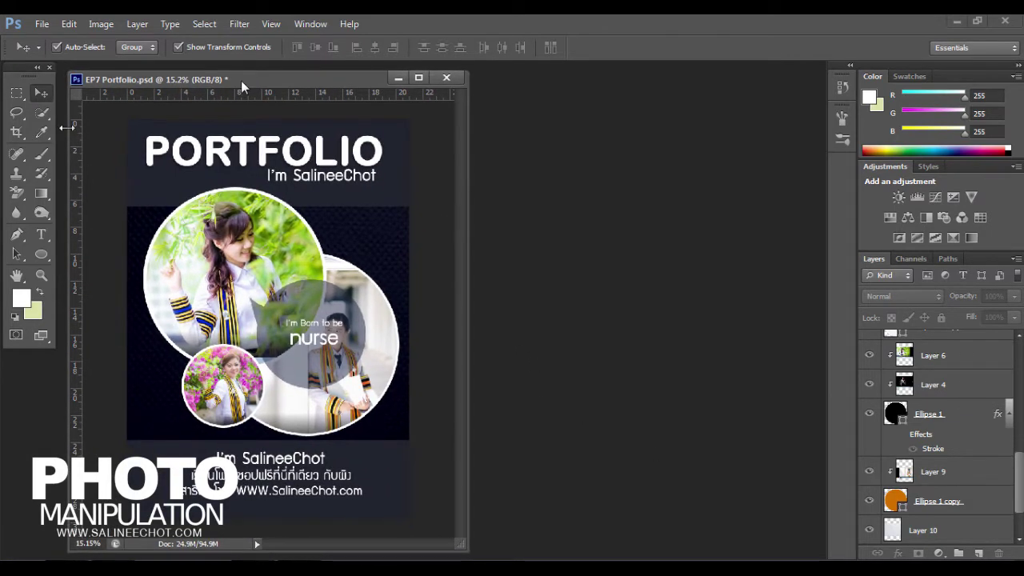
click(42, 24)
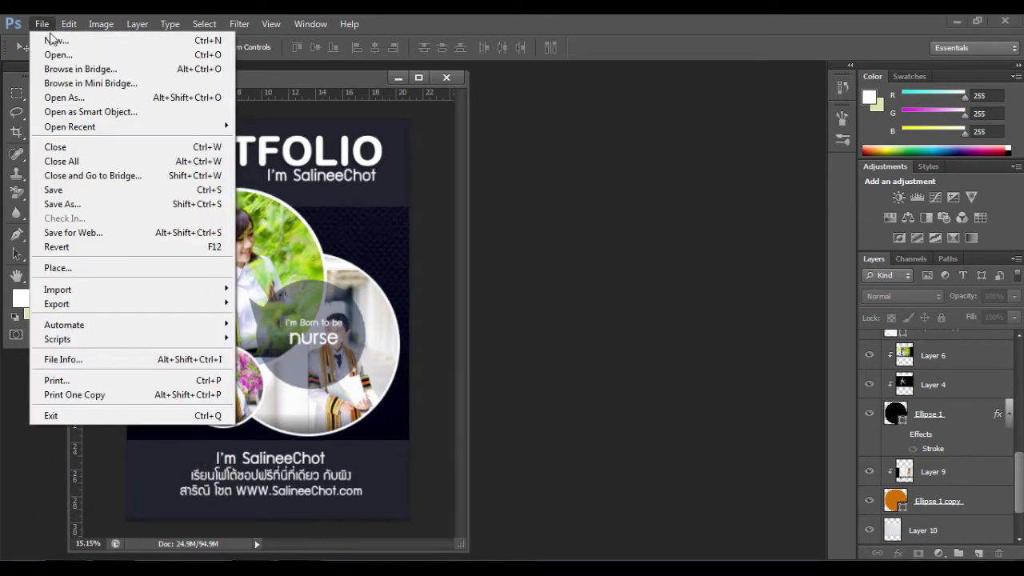
click(54, 40)
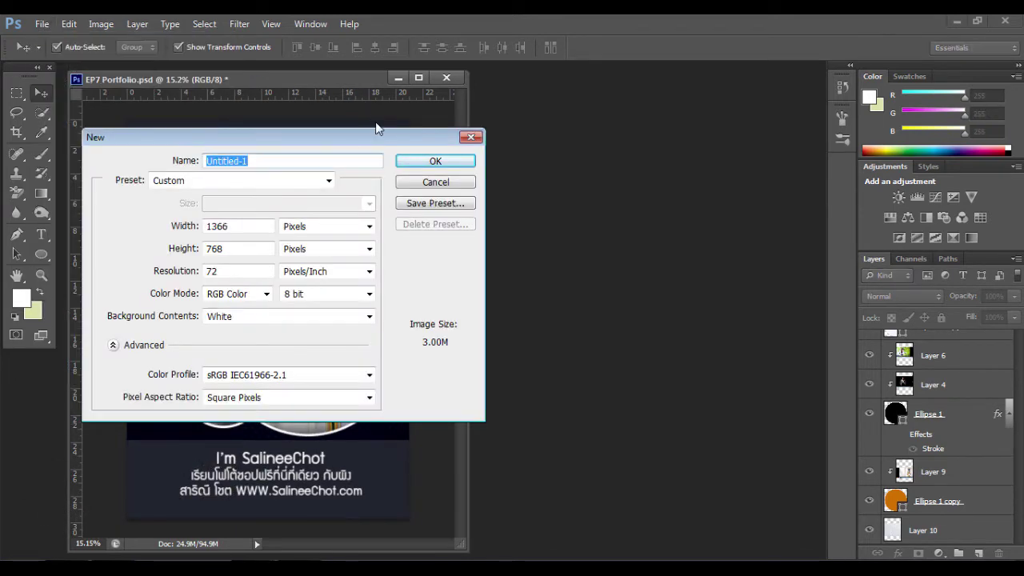
drag(348, 147, 593, 128)
click(573, 162)
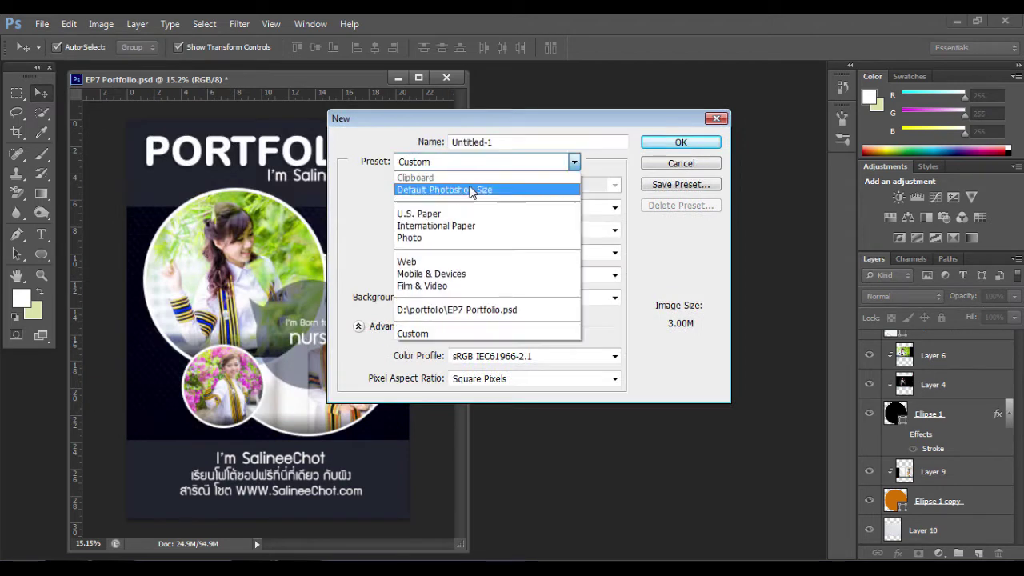
click(496, 226)
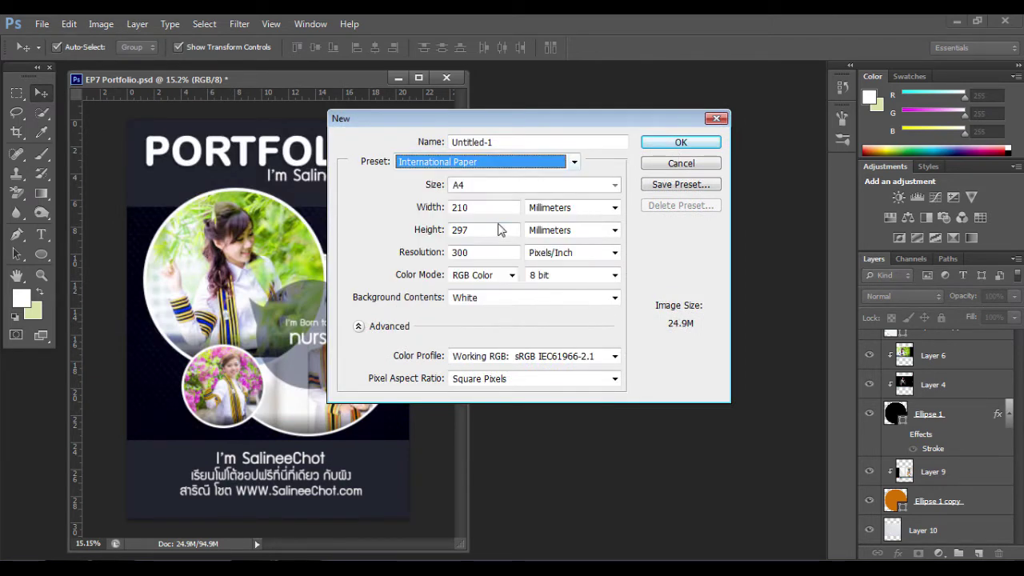
click(472, 191)
click(609, 148)
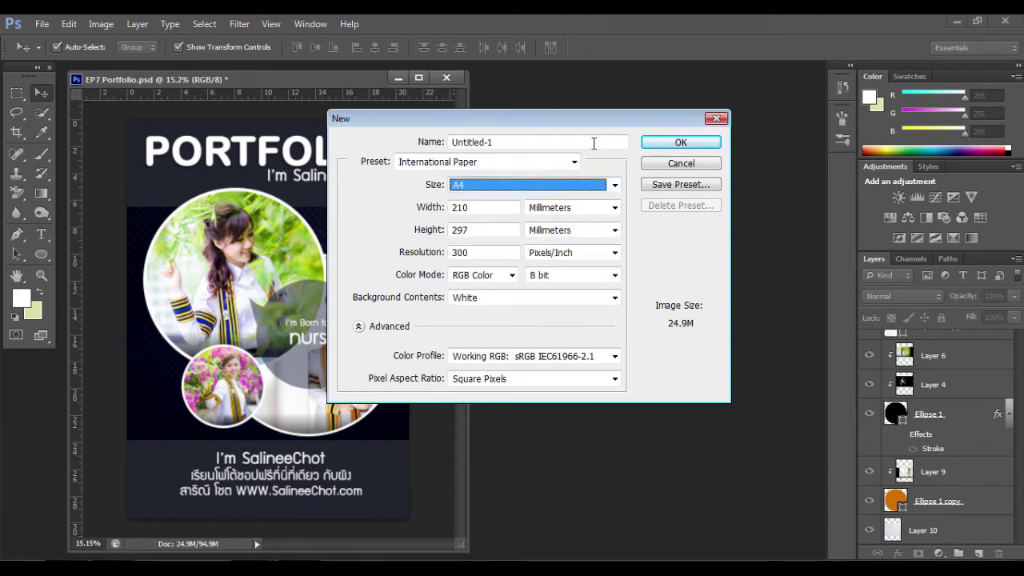
mouse_move(594, 143)
mouse_down()
mouse_move(611, 143)
mouse_move(388, 144)
mouse_up()
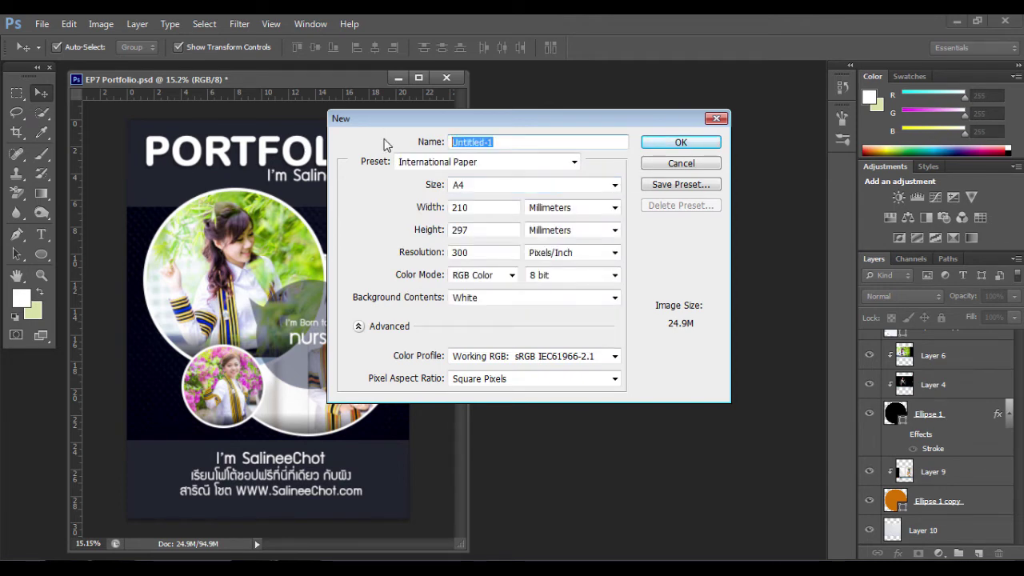
text(EP7)
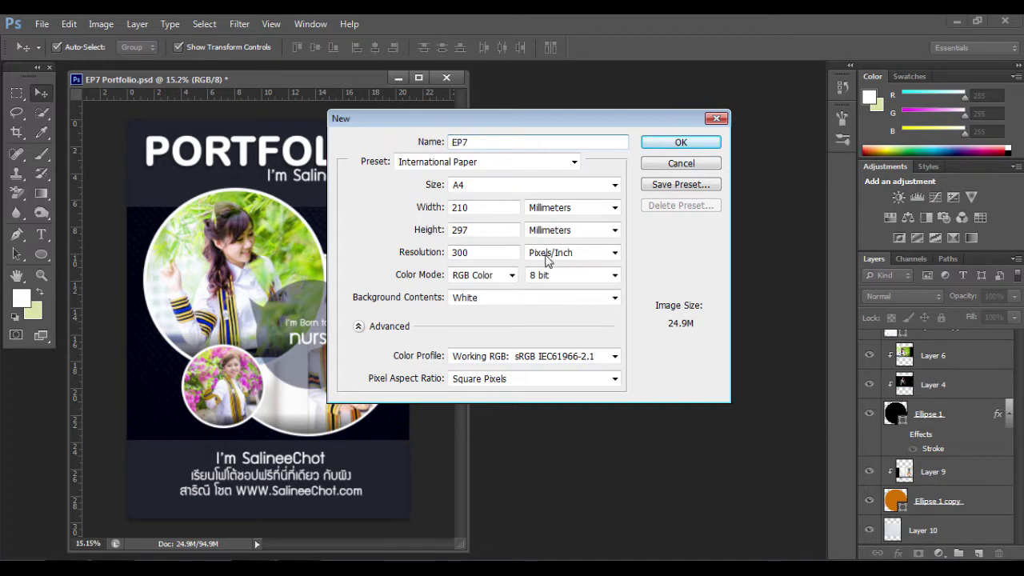
double_click(478, 255)
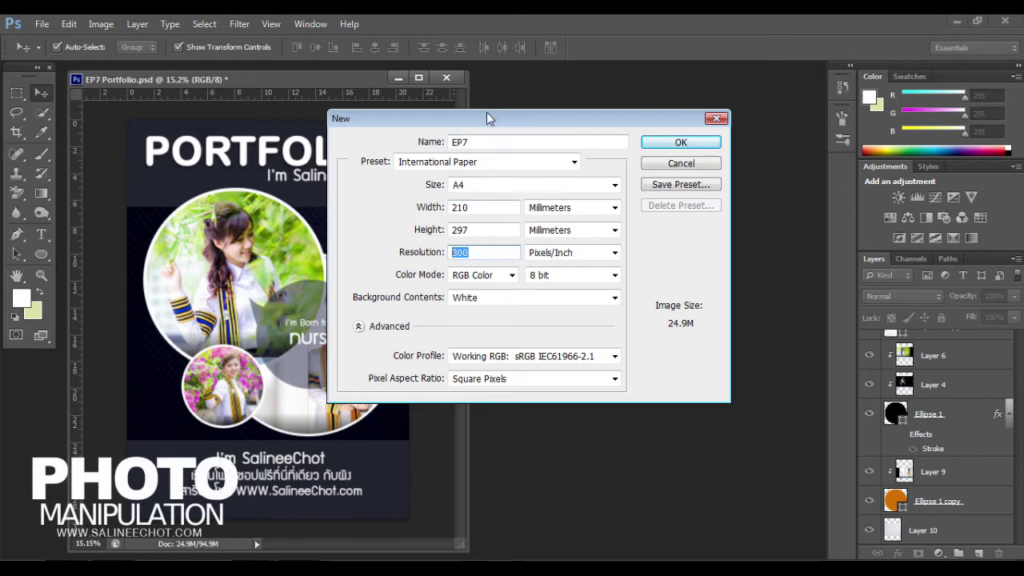
click(681, 144)
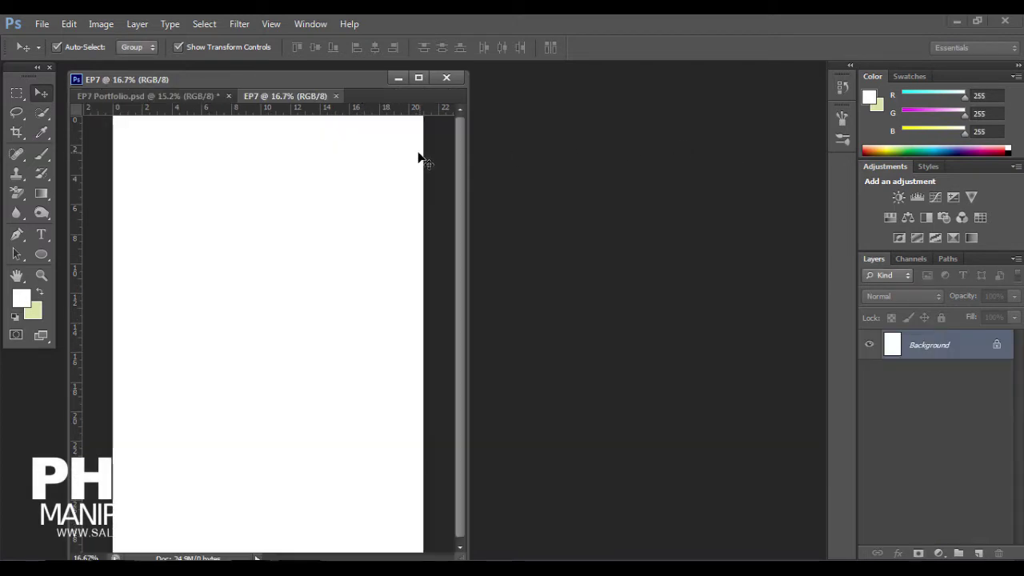
- Float EP7 beside the reference cover and draw a black rectangle covering the whole page
drag(288, 101, 549, 104)
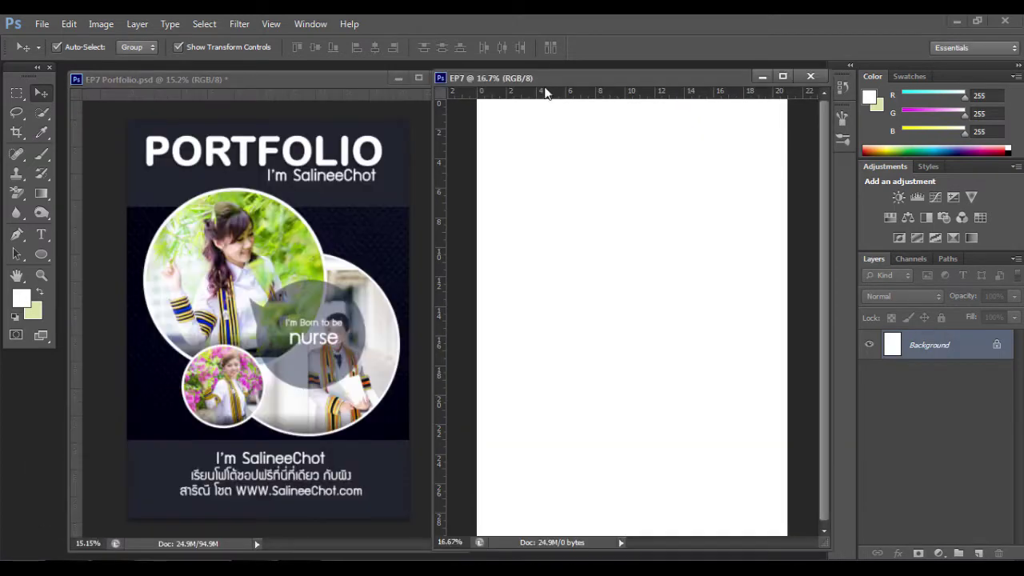
click(978, 553)
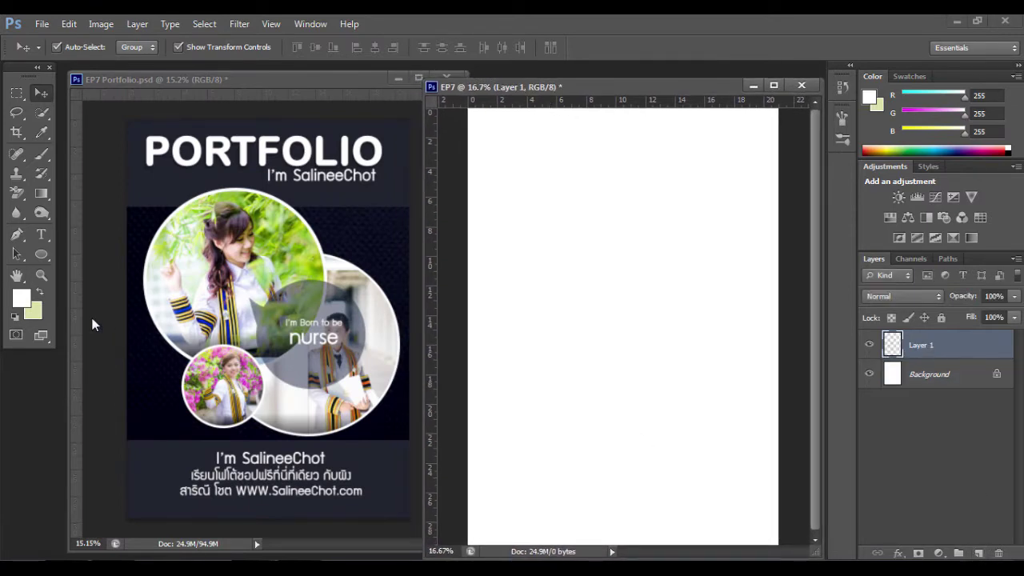
click(40, 255)
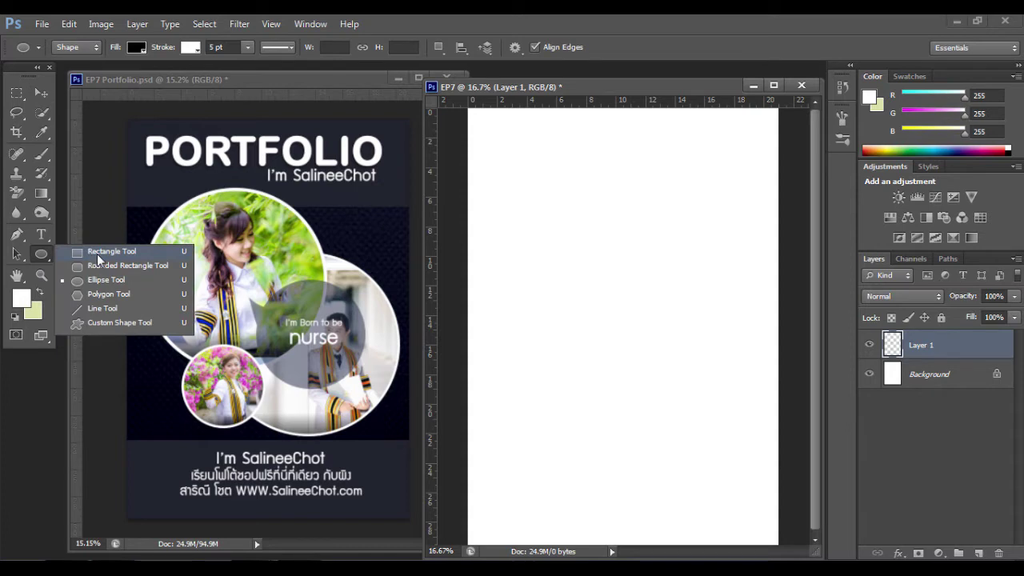
click(97, 254)
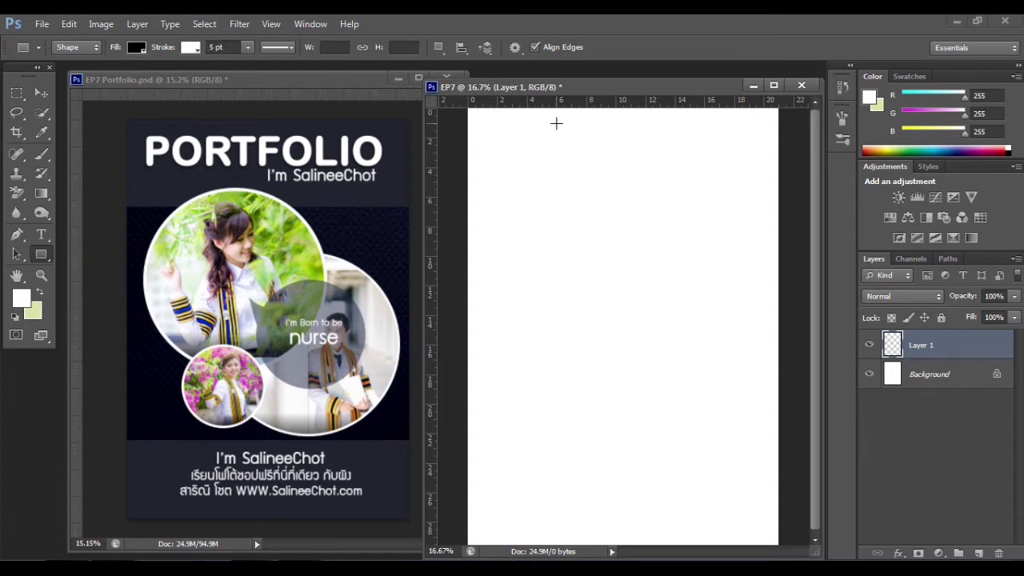
scroll(563, 251, down, 2)
scroll(562, 250, up, 1)
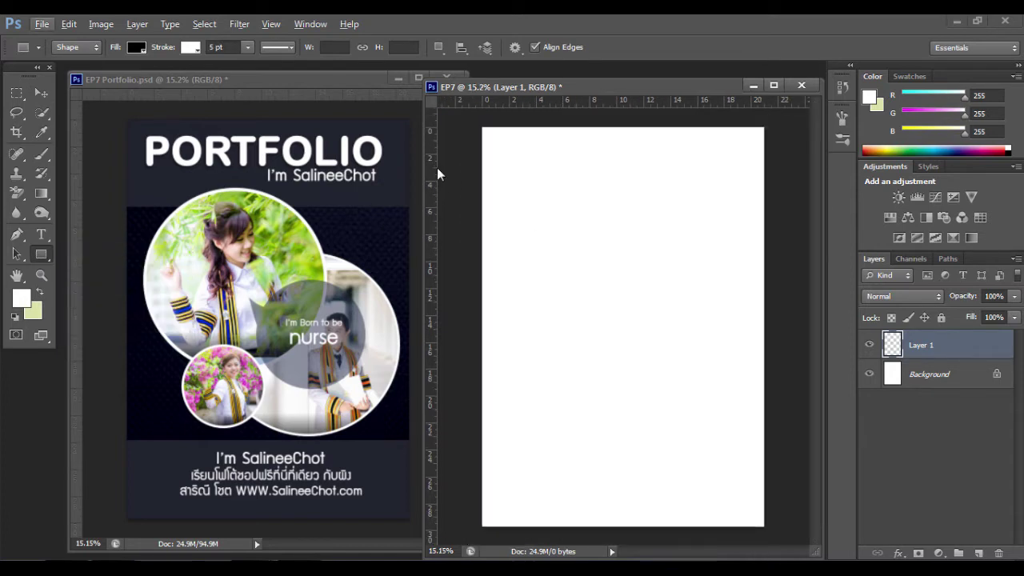
drag(476, 124, 772, 528)
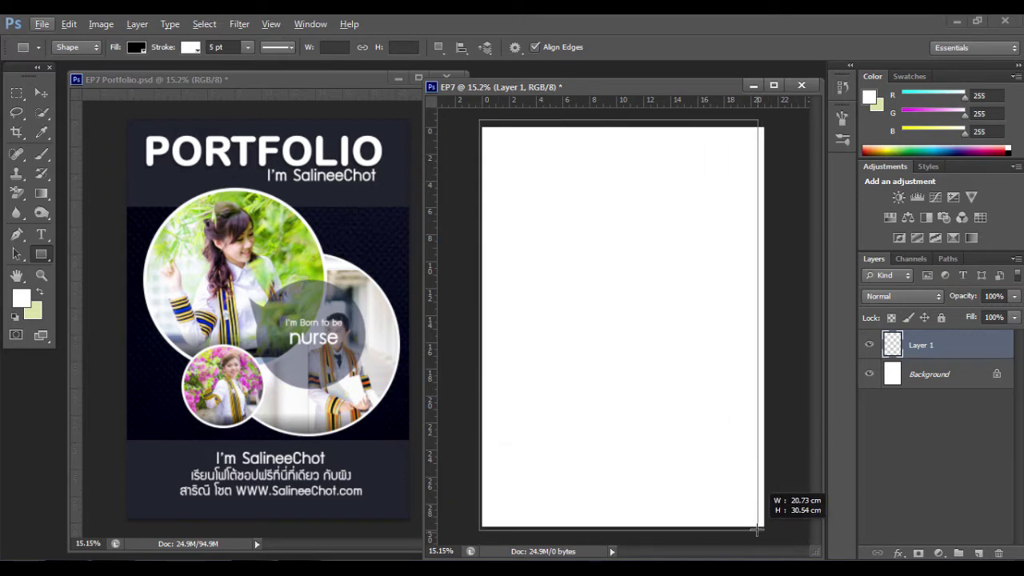
key(ctrl+z)
drag(480, 122, 762, 530)
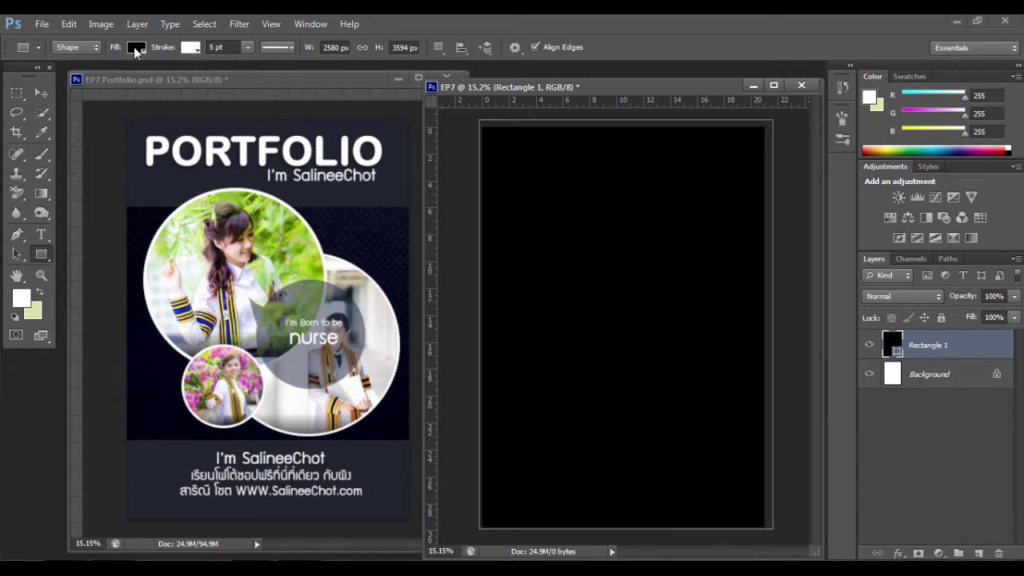
- Fill Rectangle 1 with dark navy #21232e and lock the layer completely
click(133, 46)
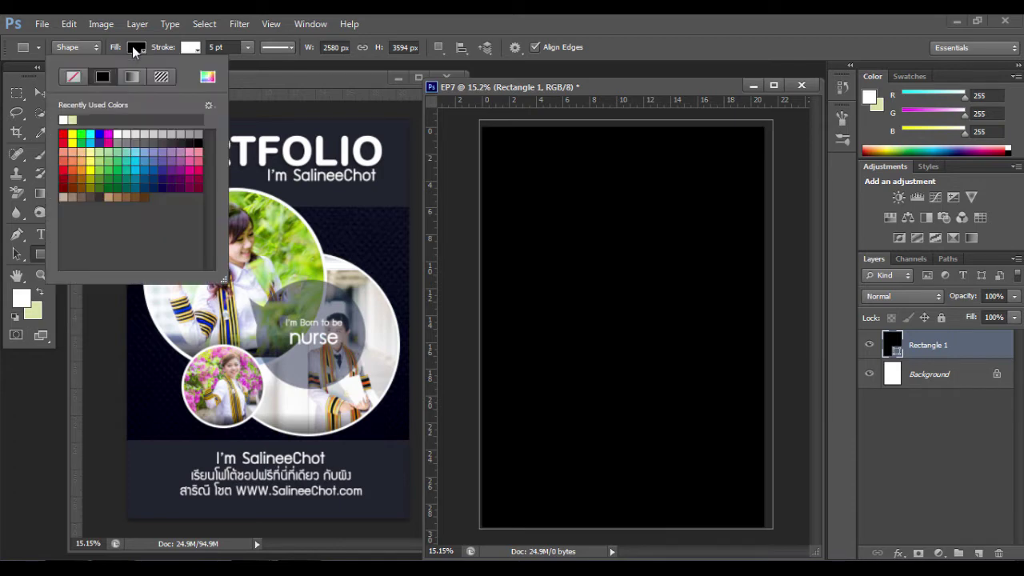
click(207, 77)
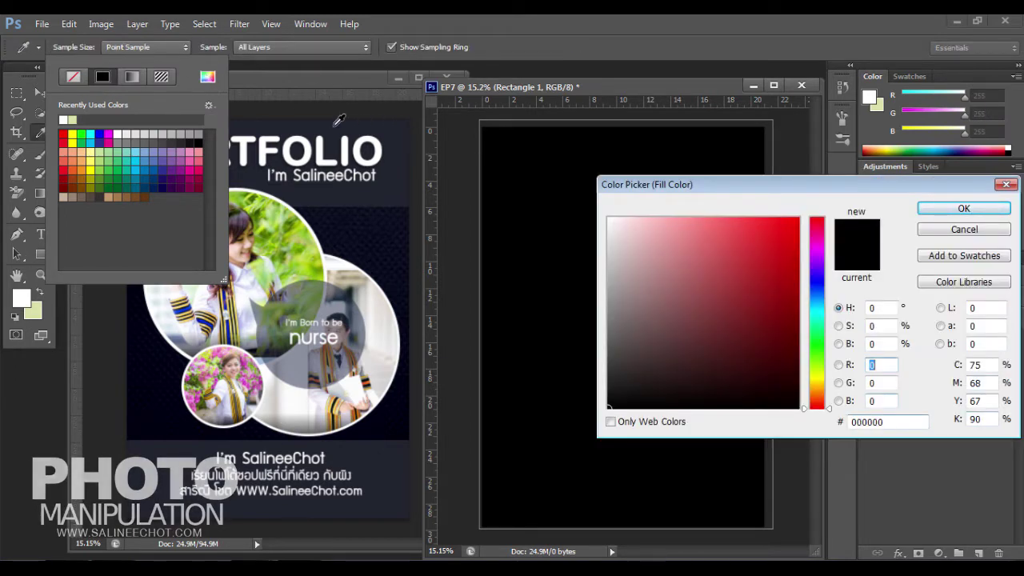
double_click(888, 421)
text(21232e)
click(869, 419)
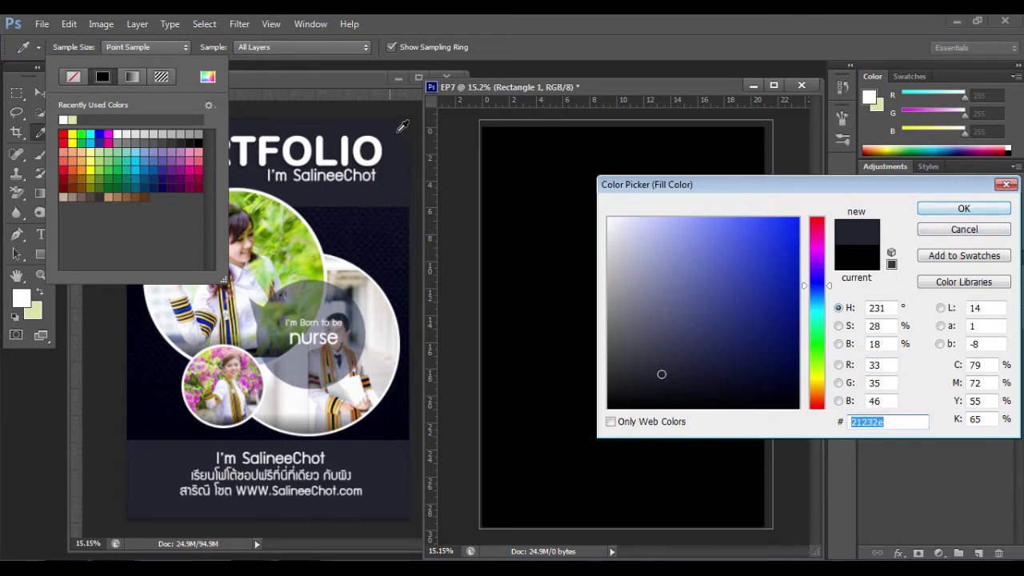
click(960, 209)
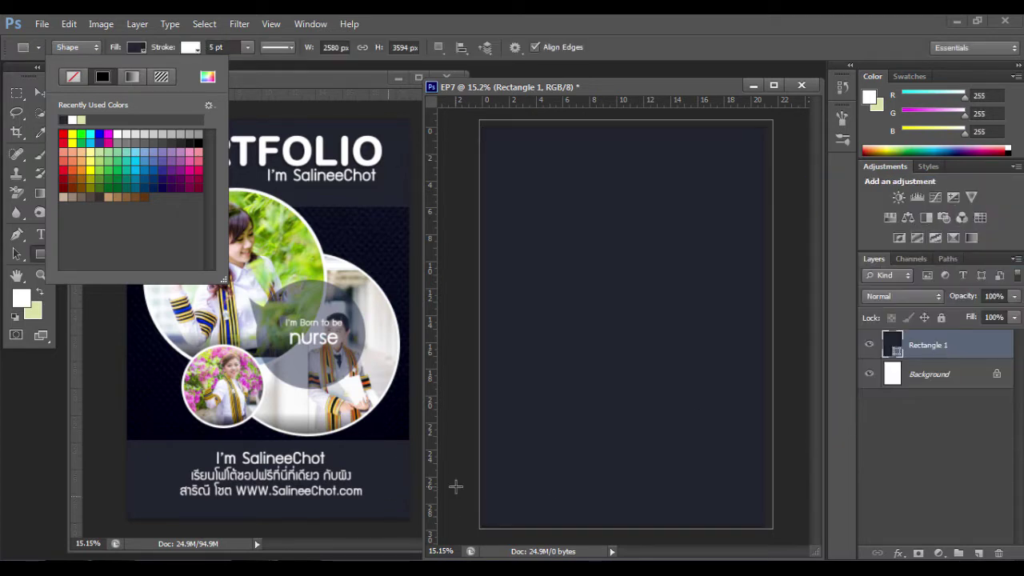
click(38, 94)
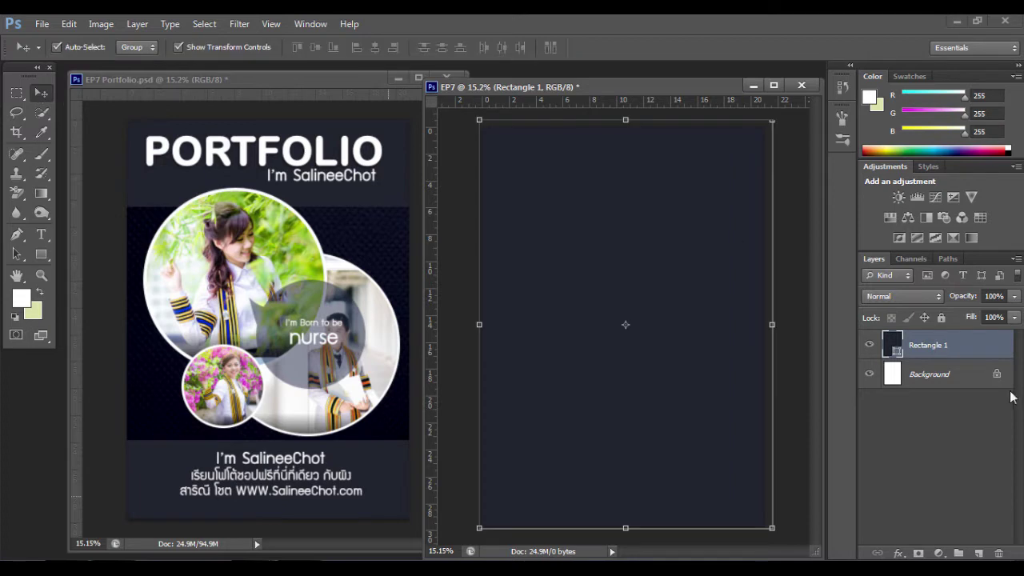
click(942, 318)
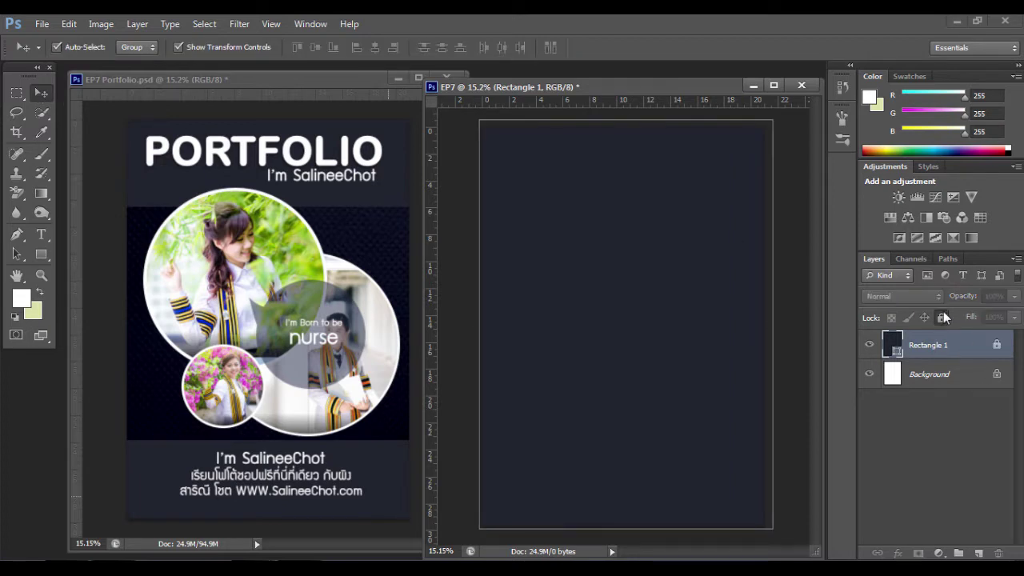
- Open the paper texture image from the portfolio folder and place it across EP7's middle band
click(392, 244)
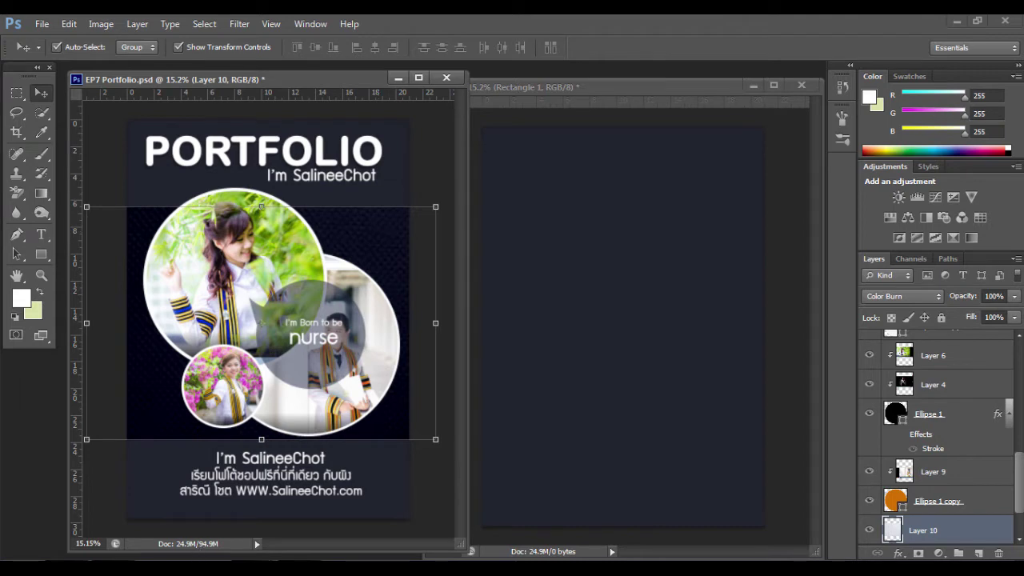
key(alt+Tab)
mouse_move(979, 153)
mouse_down()
mouse_move(268, 552)
mouse_move(268, 494)
mouse_up()
drag(266, 493, 595, 396)
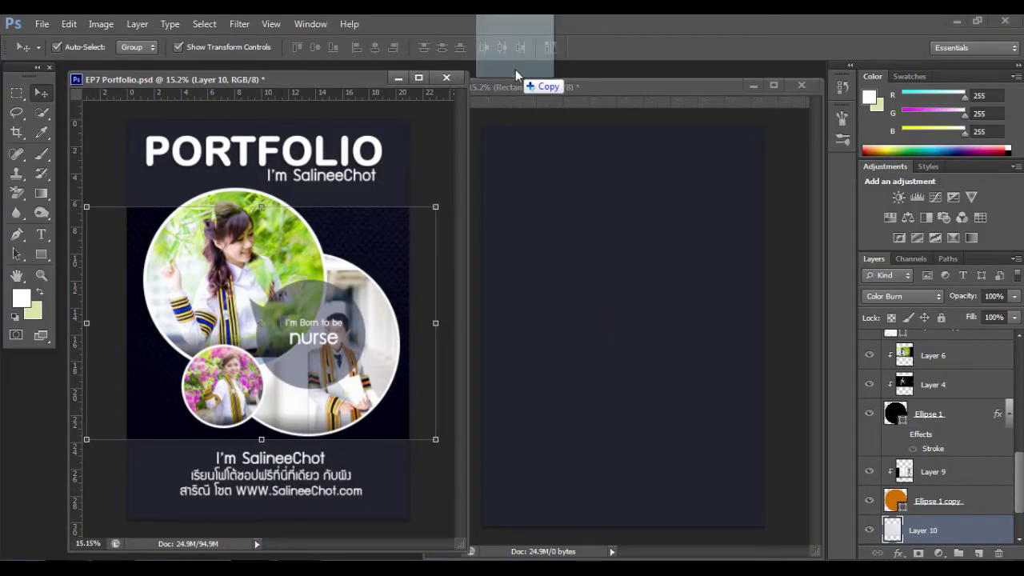
drag(491, 189, 517, 68)
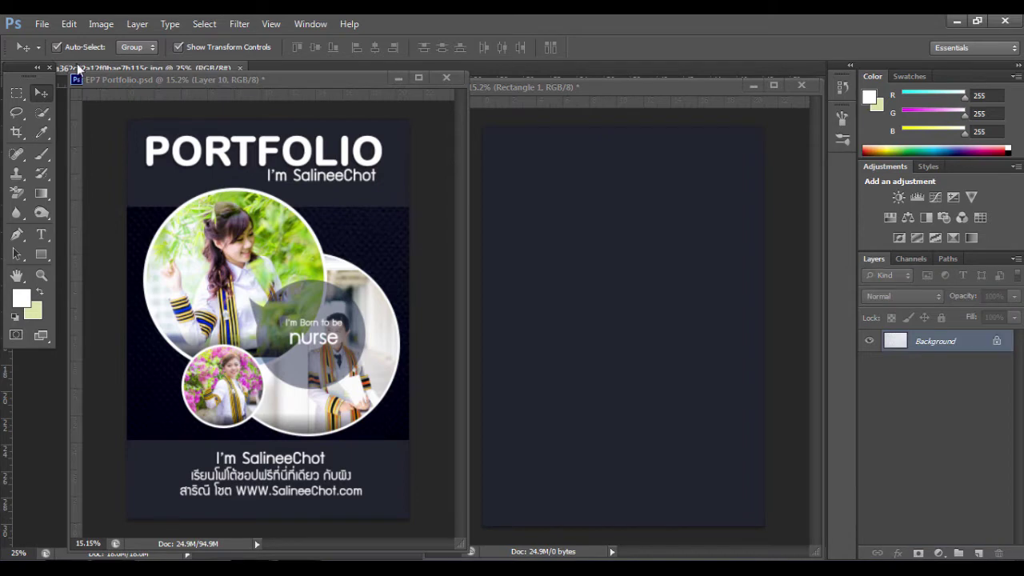
mouse_move(77, 65)
mouse_down()
mouse_move(180, 206)
mouse_move(164, 200)
mouse_up()
mouse_move(726, 273)
mouse_down()
mouse_move(697, 284)
mouse_move(560, 288)
mouse_up()
- Set the texture layer's blend mode to Color Burn and close the texture image
click(897, 300)
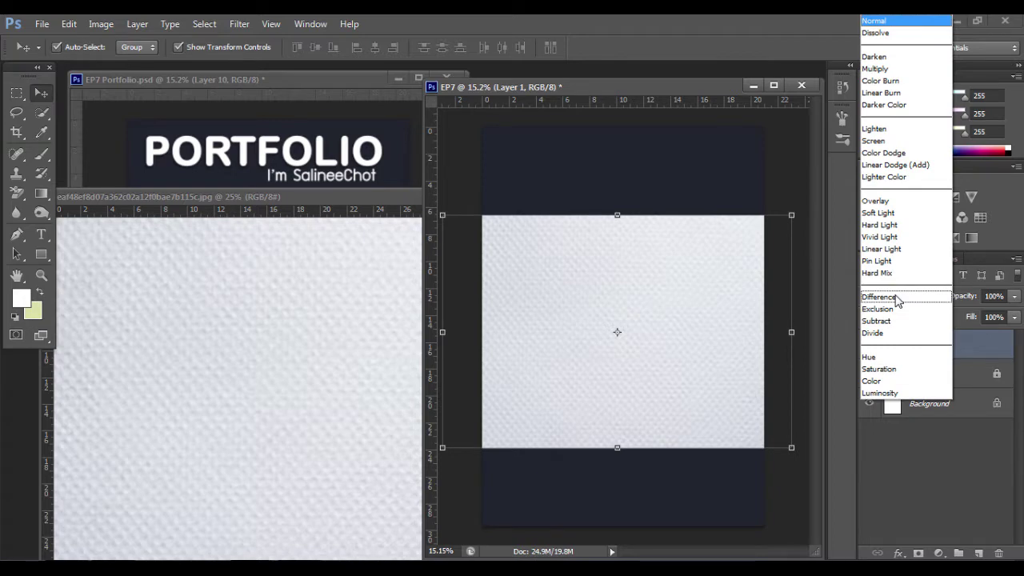
click(891, 81)
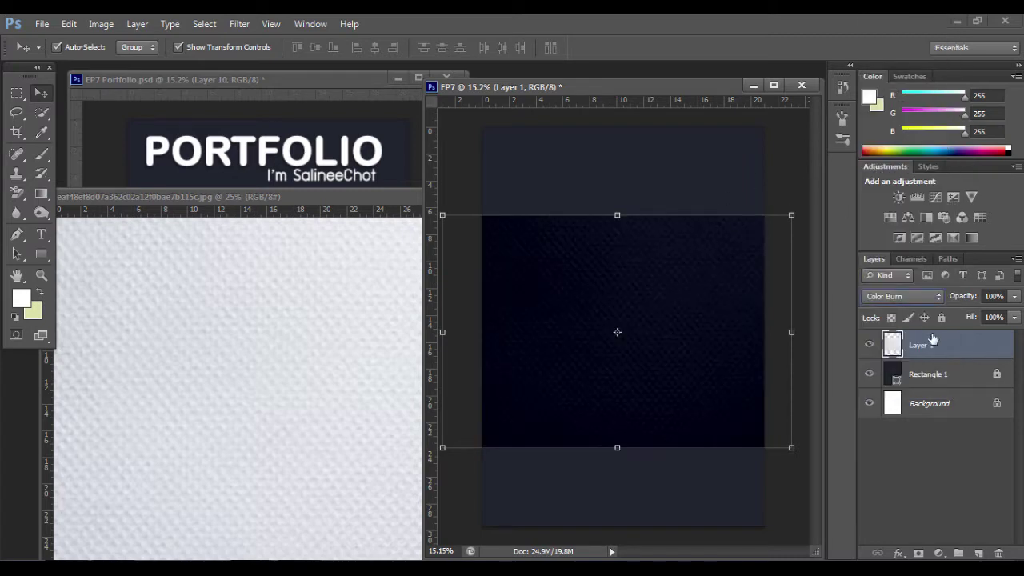
click(780, 172)
click(385, 247)
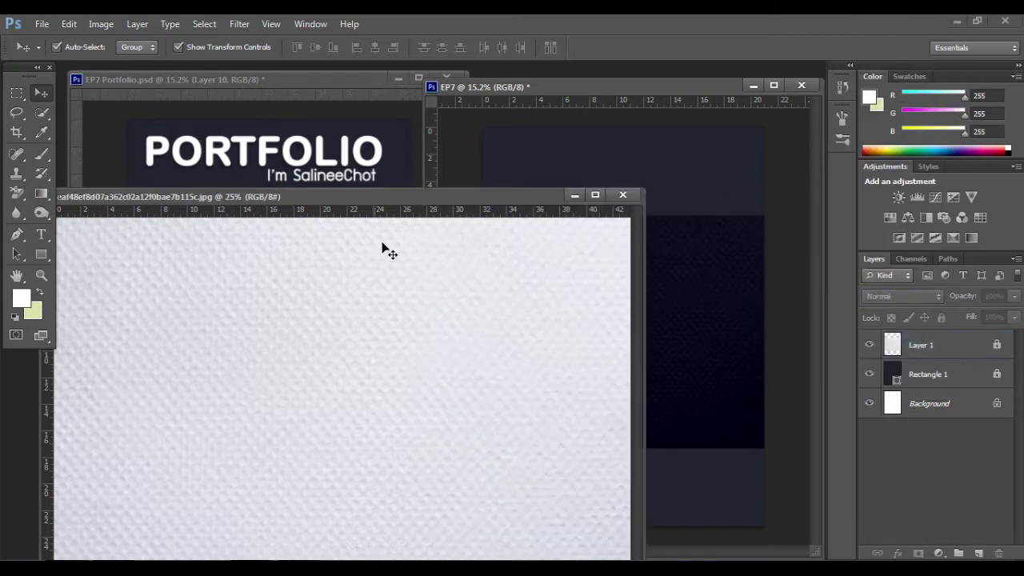
click(623, 194)
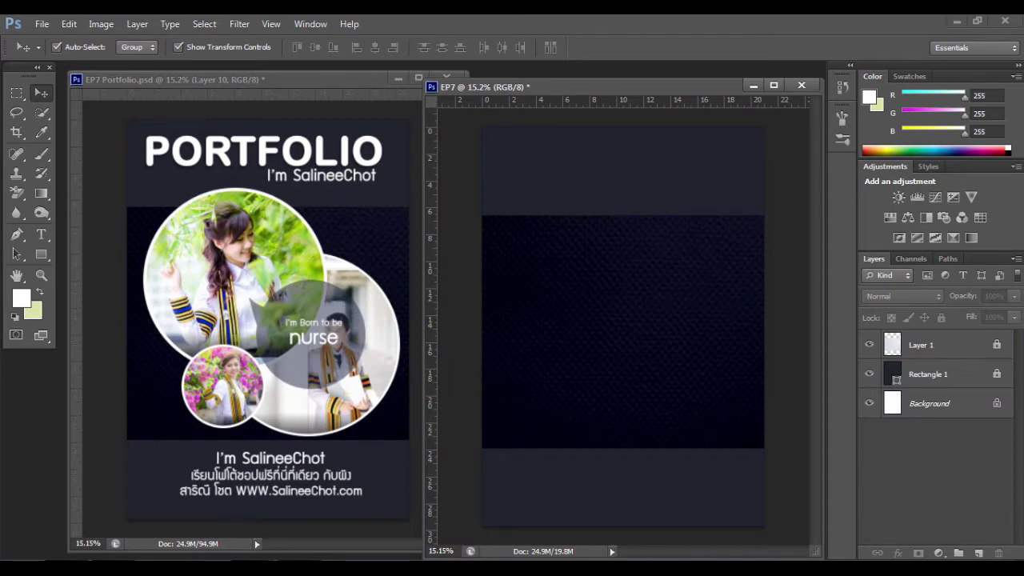
- Draw a black circle on a new layer and move it to the band's upper left
click(979, 553)
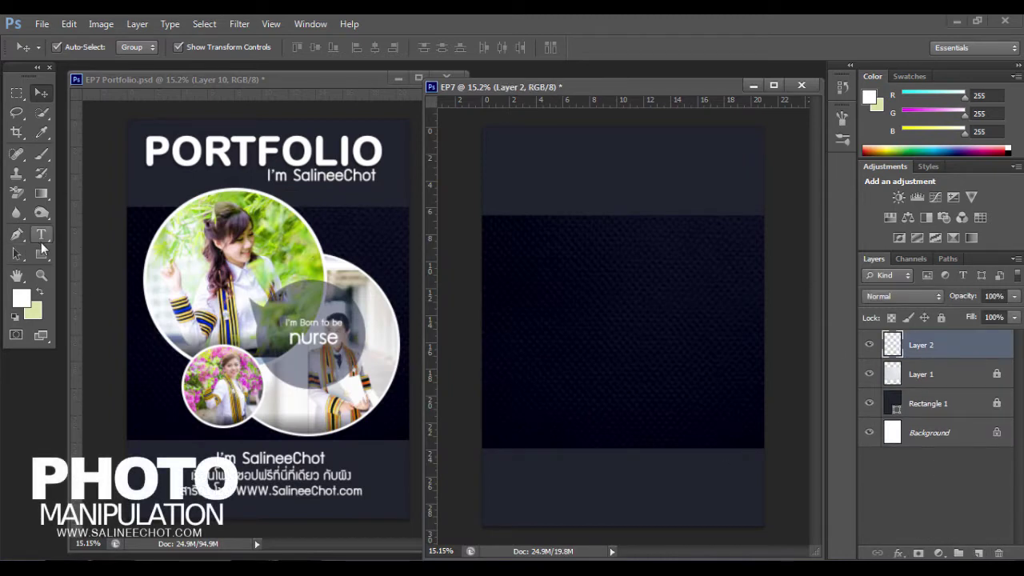
click(43, 253)
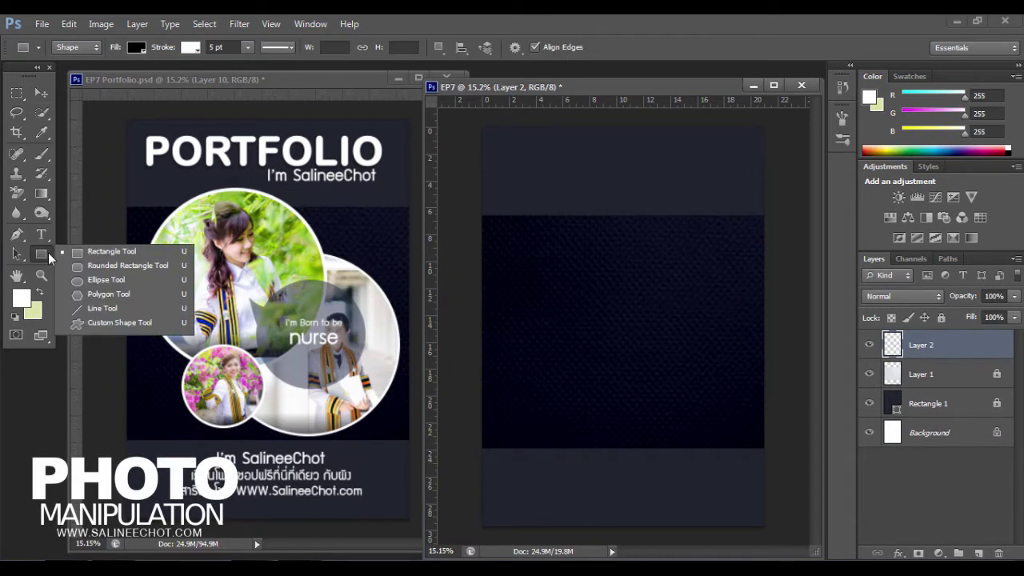
click(98, 281)
drag(534, 237, 708, 411)
click(41, 93)
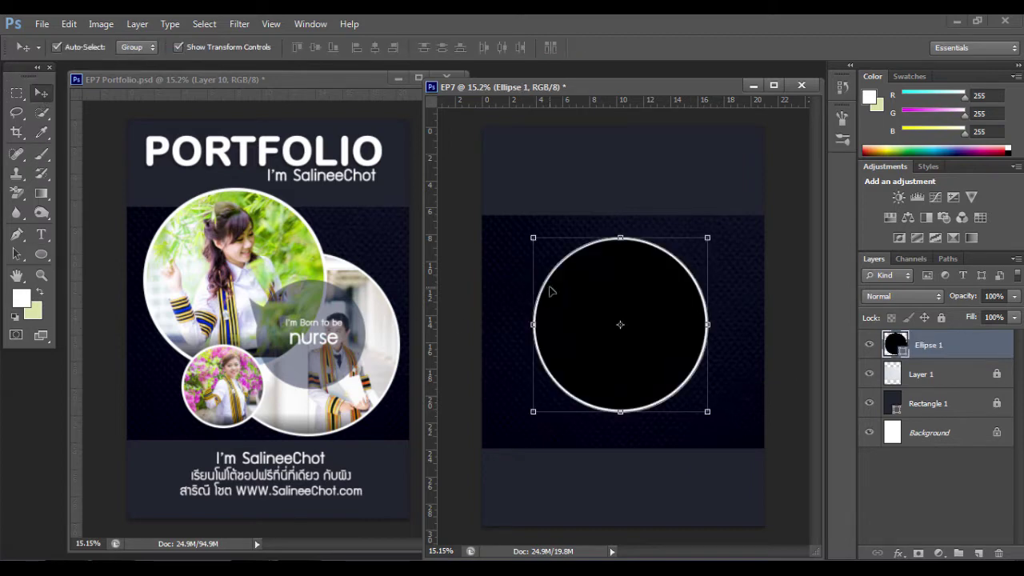
mouse_move(594, 304)
mouse_down()
mouse_move(556, 281)
mouse_move(561, 257)
mouse_up()
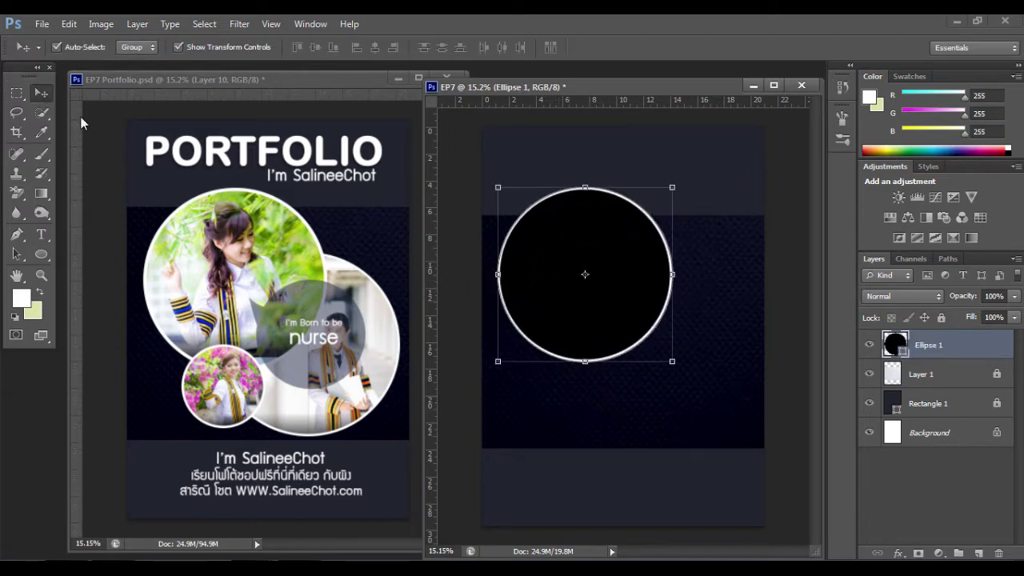
- Give the circle a 5 pt white stroke
click(43, 256)
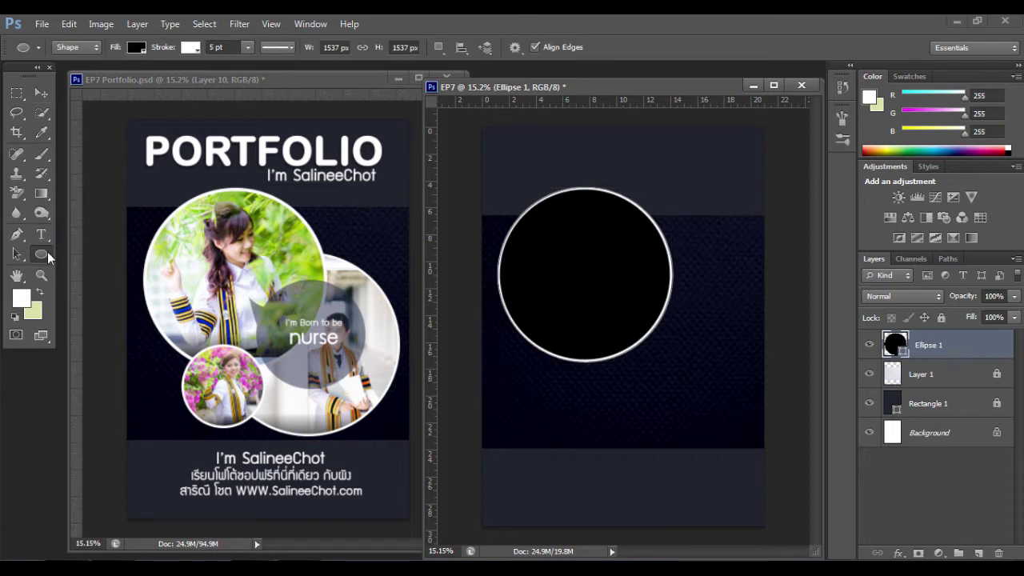
click(188, 48)
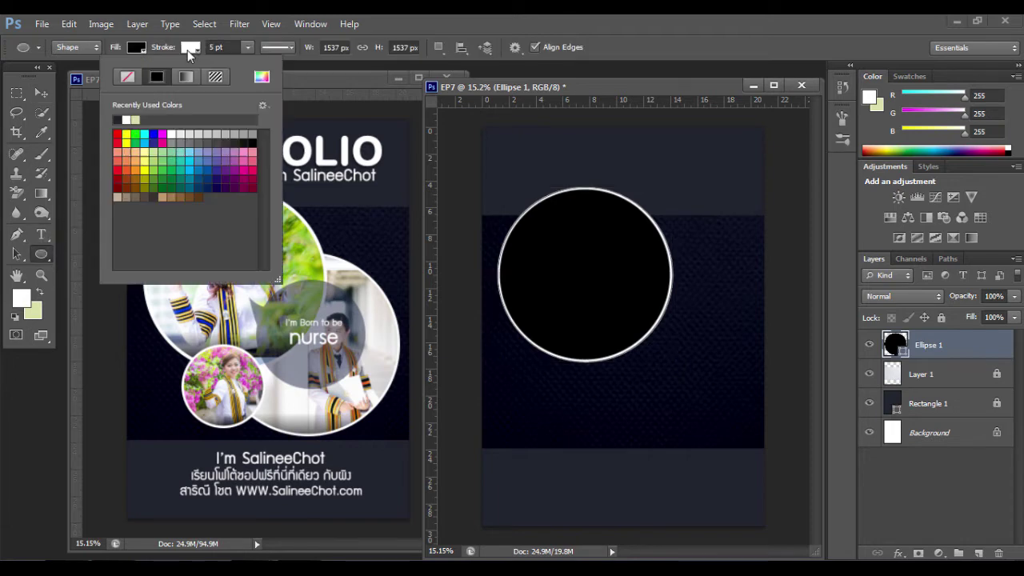
click(169, 134)
click(185, 46)
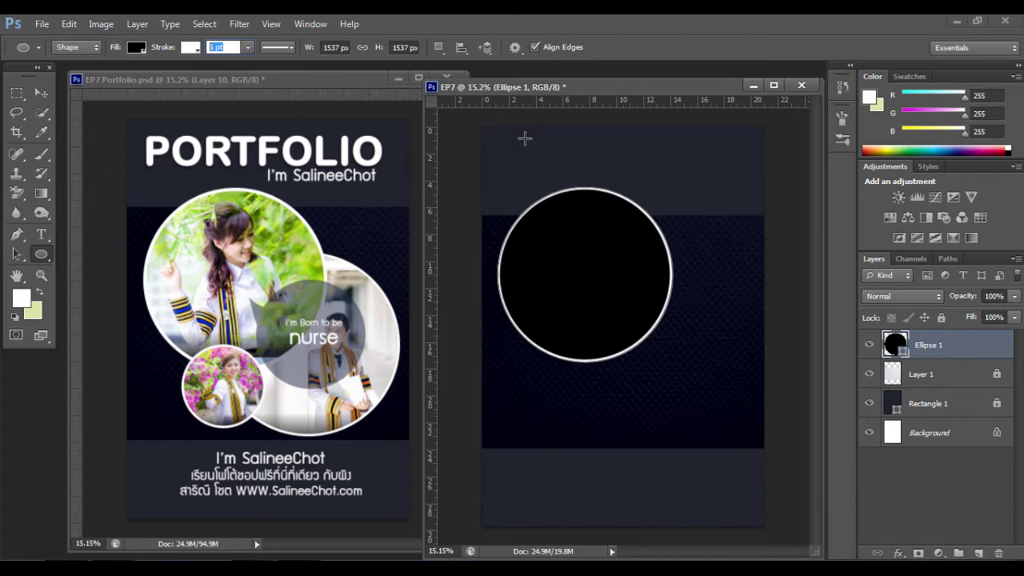
click(41, 93)
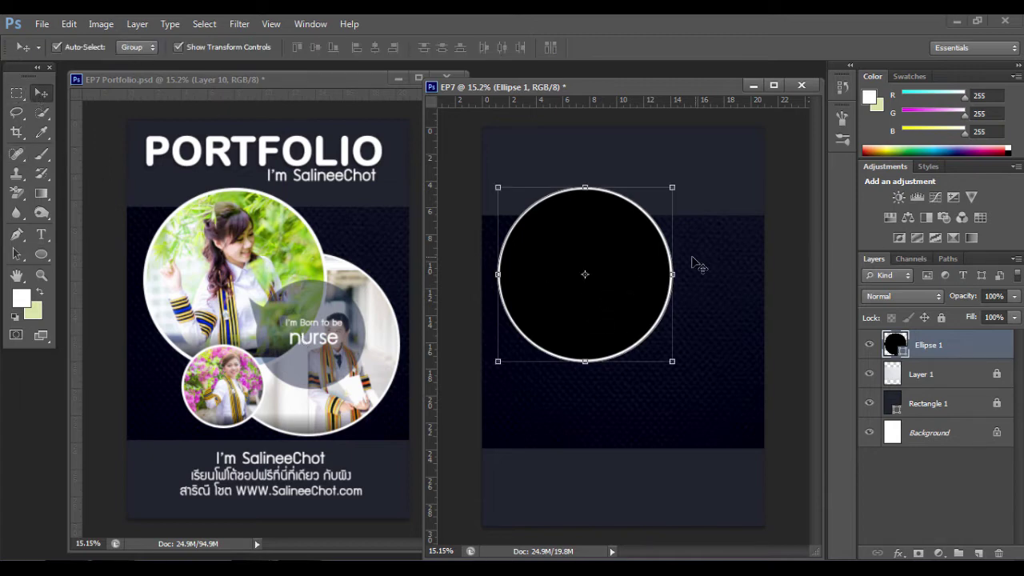
- Duplicate the circle, place the copy lower right beneath Ellipse 1, and enlarge it
drag(610, 238, 617, 244)
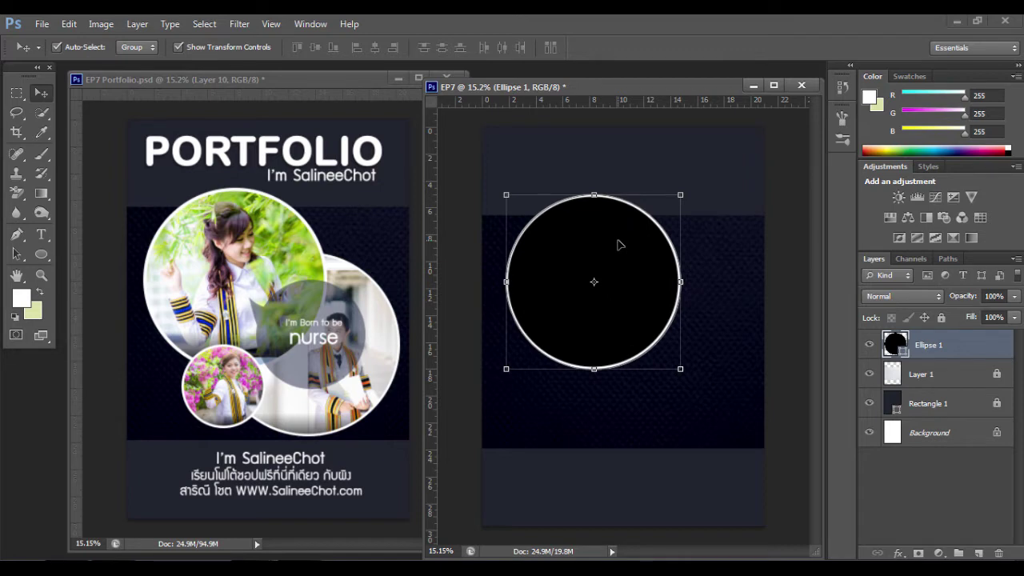
key(ctrl+j)
drag(658, 241, 731, 290)
drag(932, 344, 933, 389)
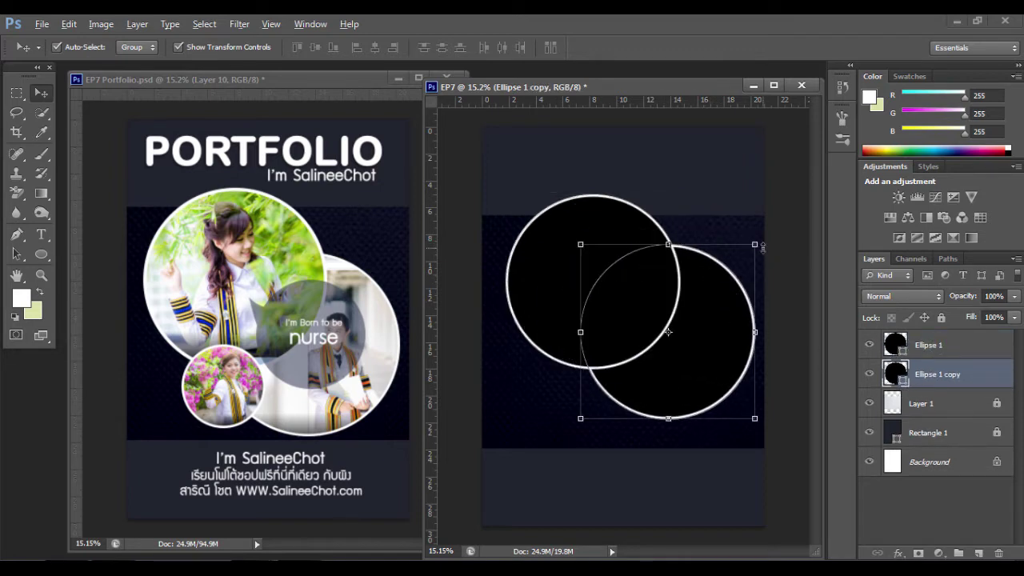
key(ctrl+t)
key(Escape)
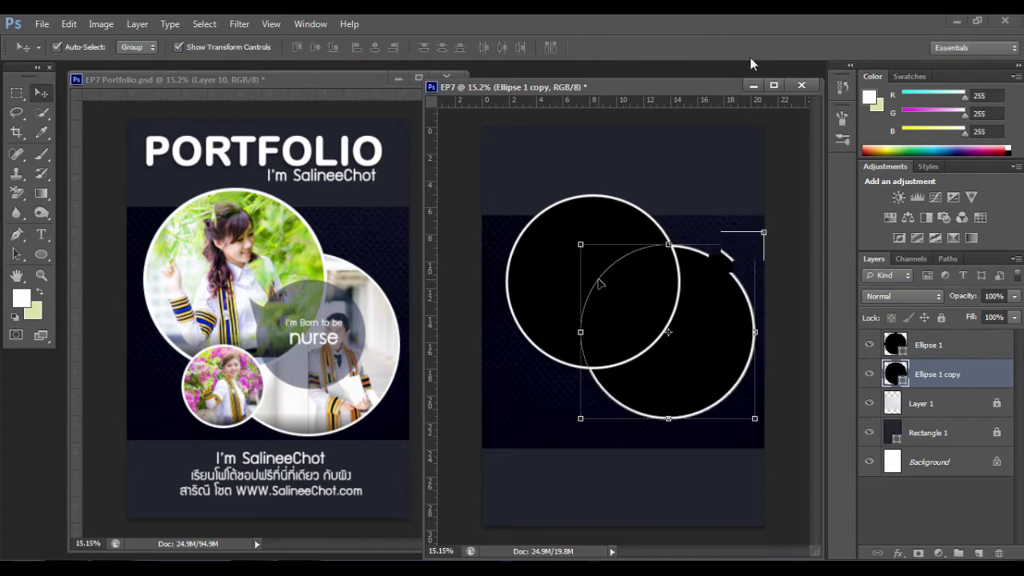
drag(755, 244, 763, 232)
key(Return)
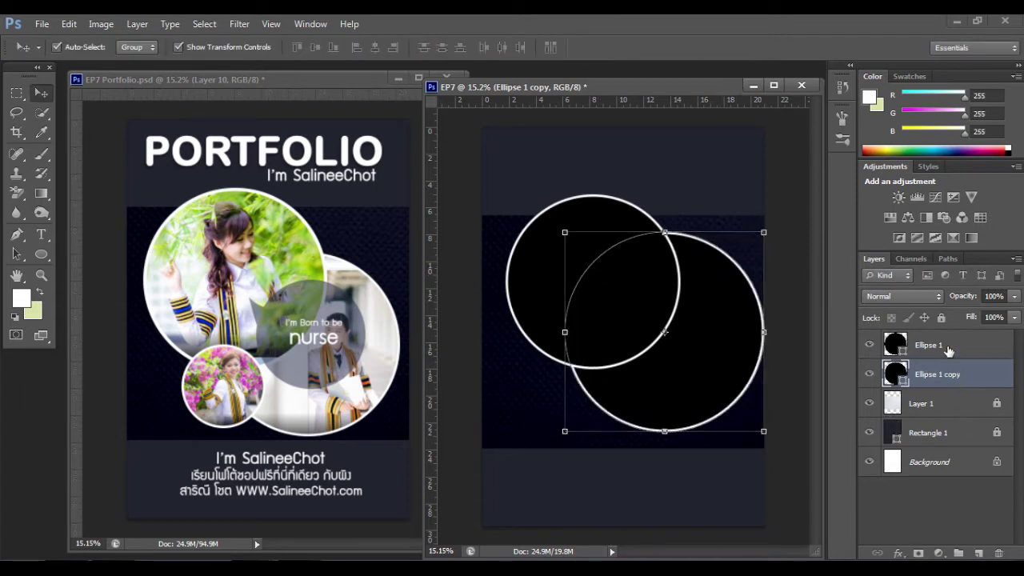
- Add a smaller copy of Ellipse 1 at lower left, then open photo 013.jpg
click(920, 345)
key(ctrl+j)
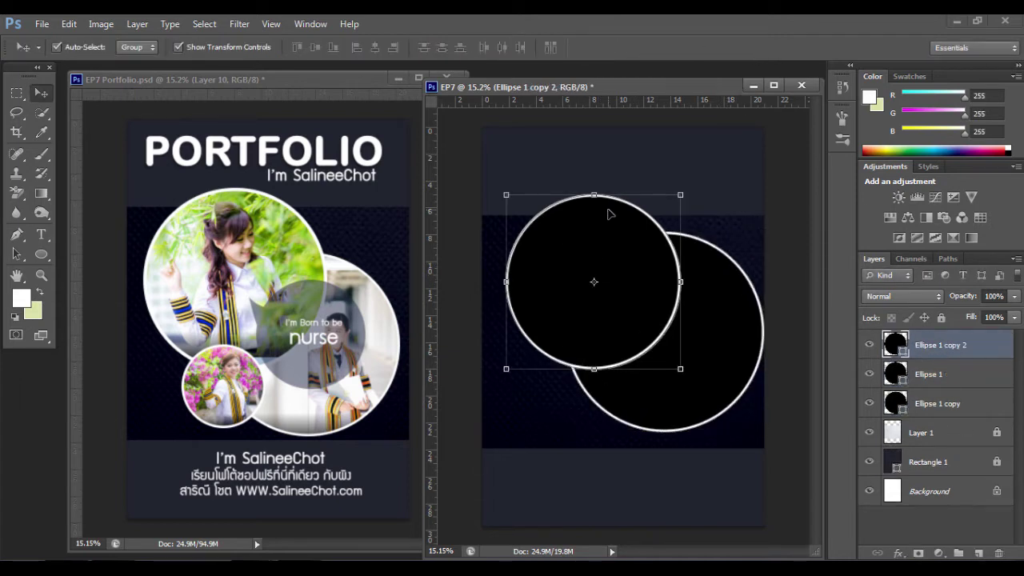
drag(608, 214, 618, 353)
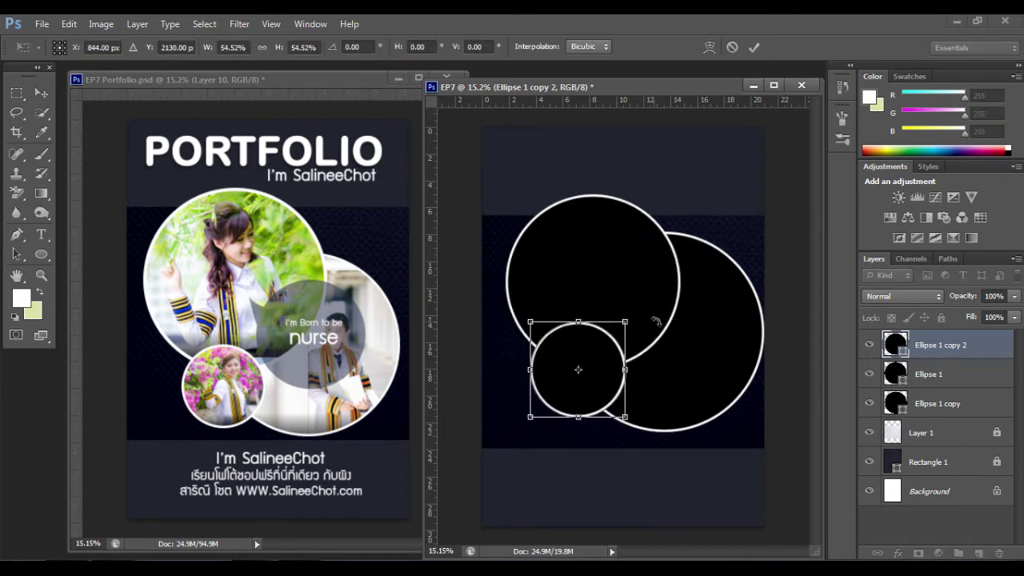
drag(625, 323, 623, 324)
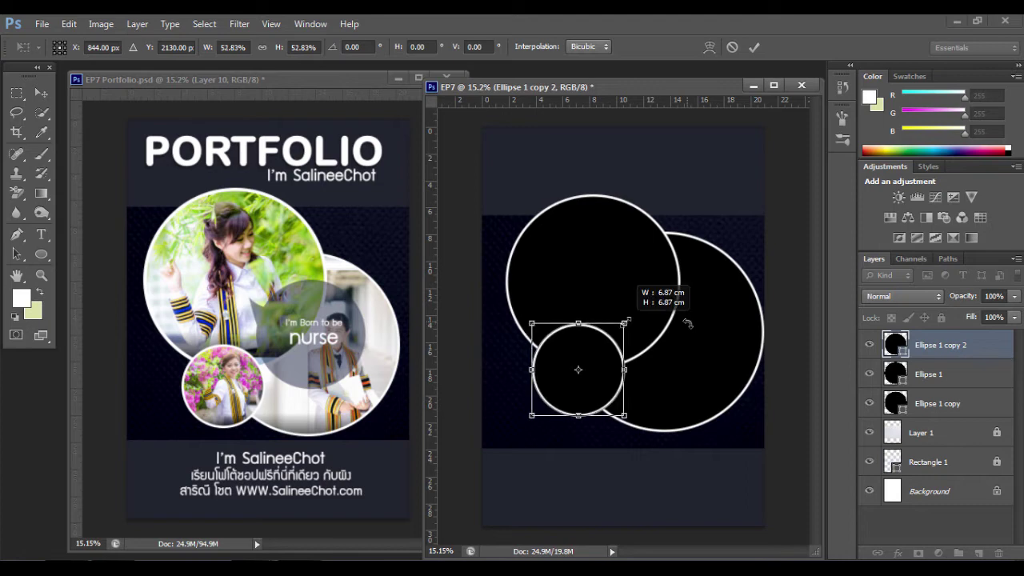
click(755, 47)
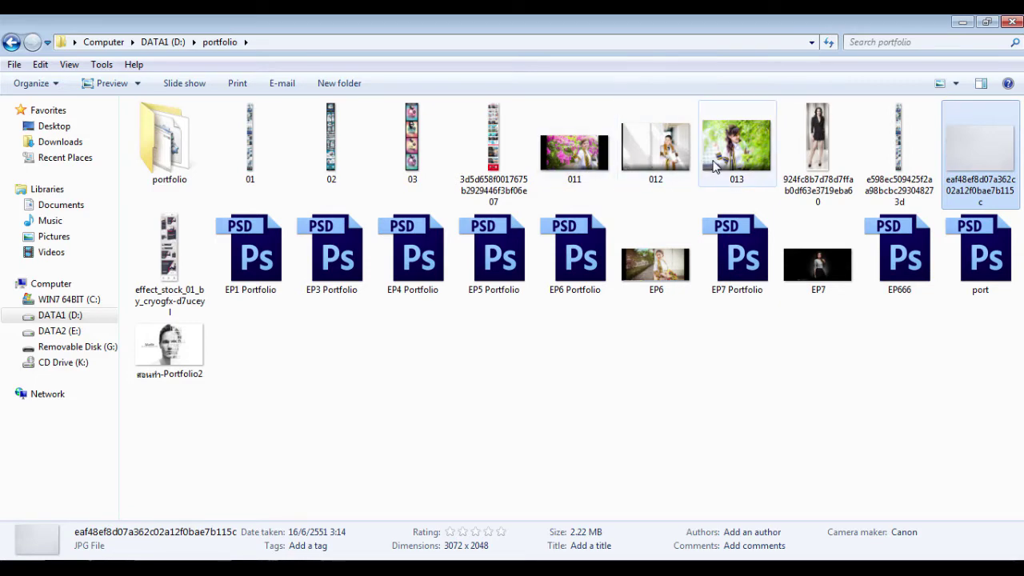
drag(714, 166, 267, 530)
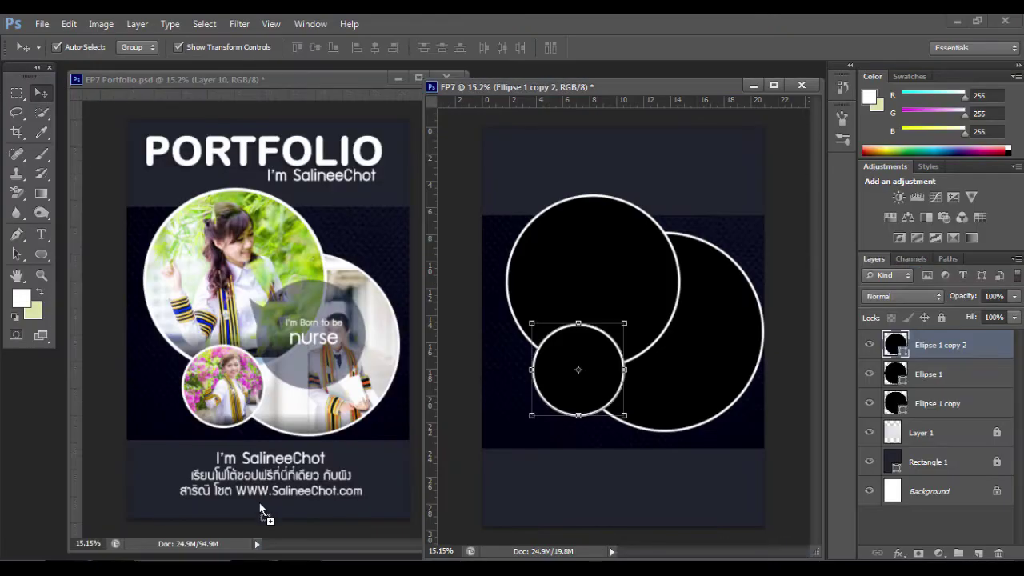
drag(267, 529, 22, 397)
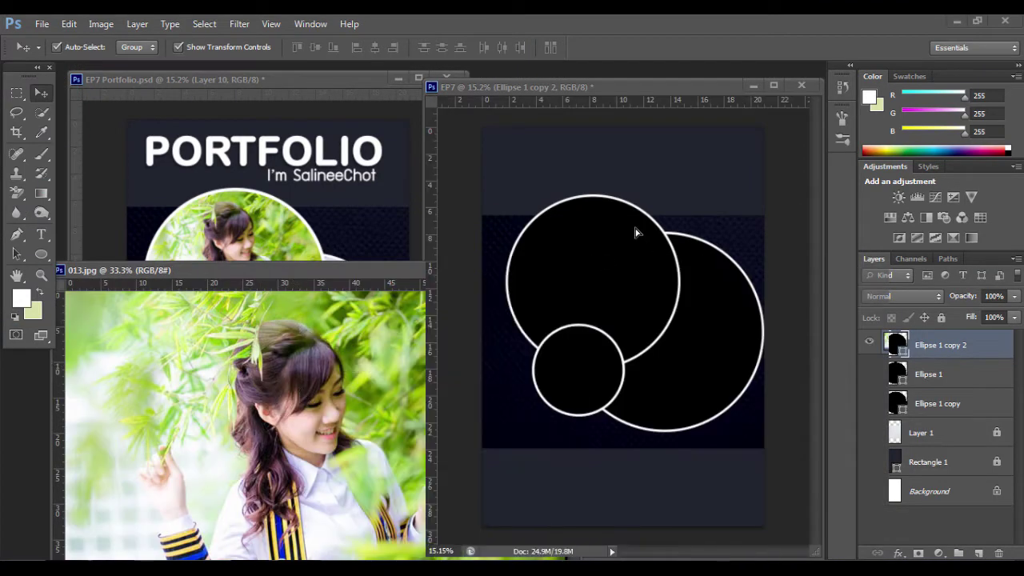
- Place photo 013 as Layer 2 above Ellipse 1 and clip it into the upper-left circle
mouse_move(302, 326)
mouse_down()
mouse_move(636, 234)
mouse_move(586, 250)
mouse_up()
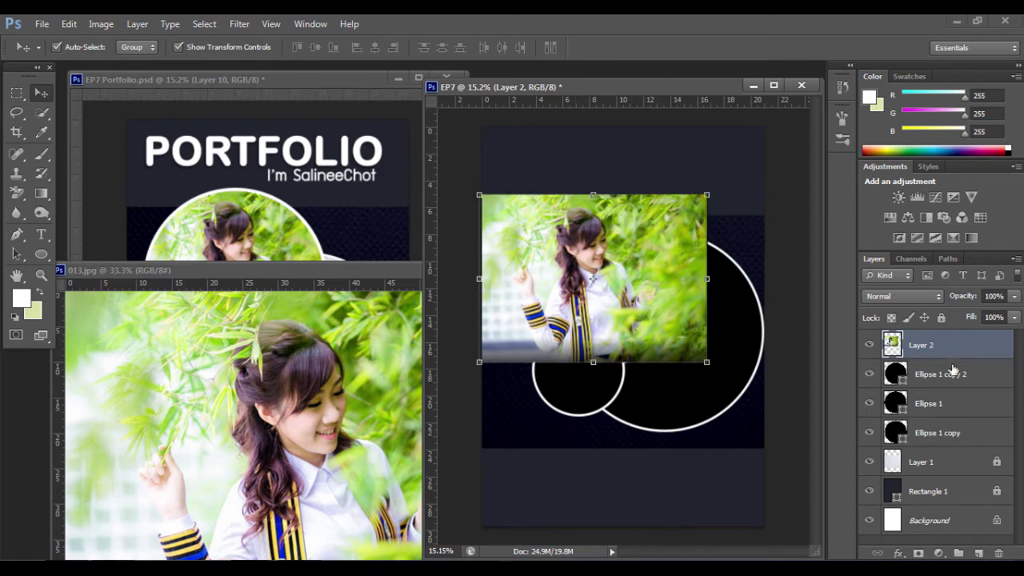
click(870, 344)
click(869, 345)
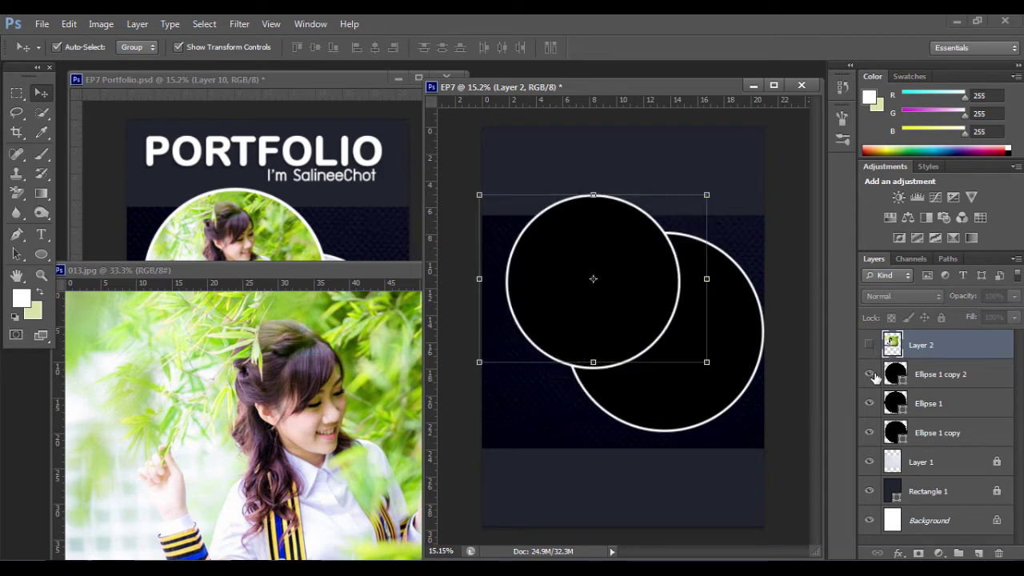
click(870, 374)
drag(928, 345, 928, 390)
click(870, 404)
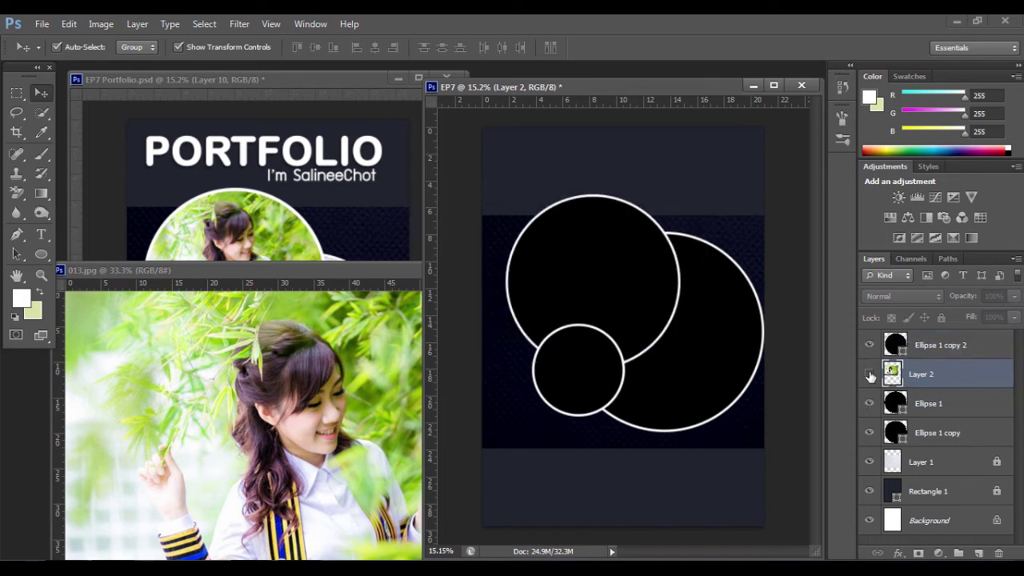
click(869, 374)
right_click(947, 371)
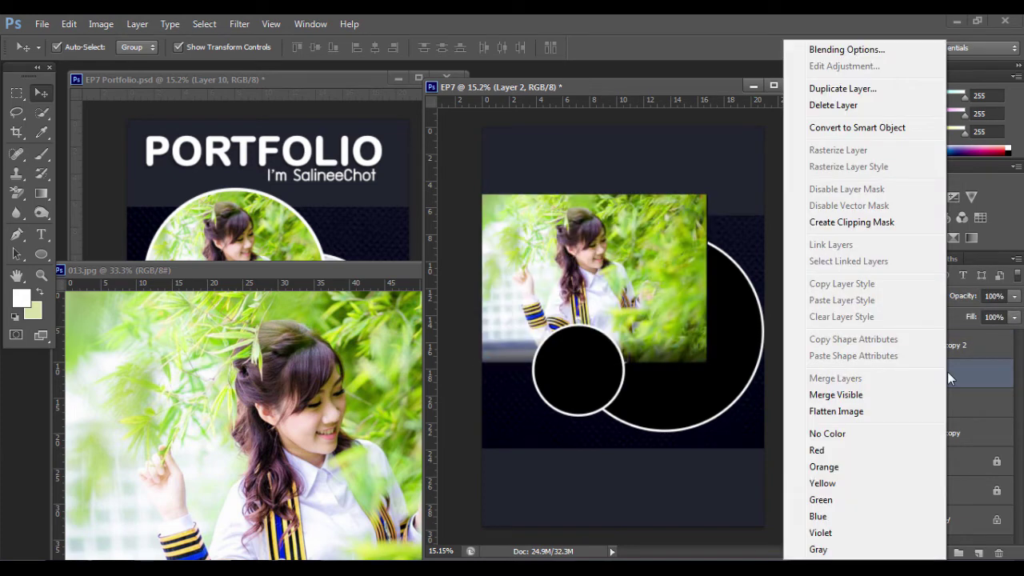
click(844, 224)
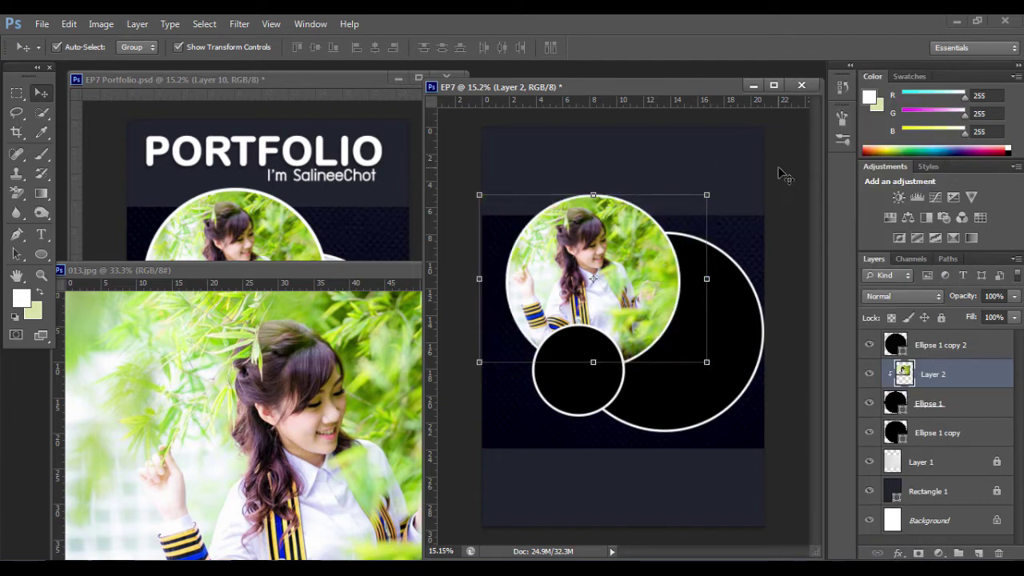
- Close the leaf photo and open photos 011 and 012 from the portfolio folder
click(785, 175)
click(339, 407)
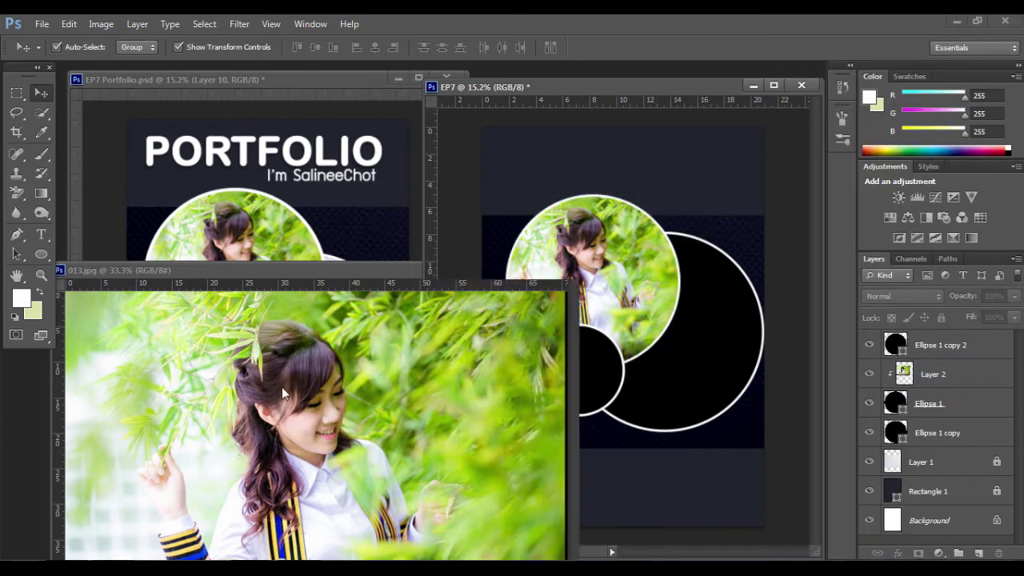
click(560, 268)
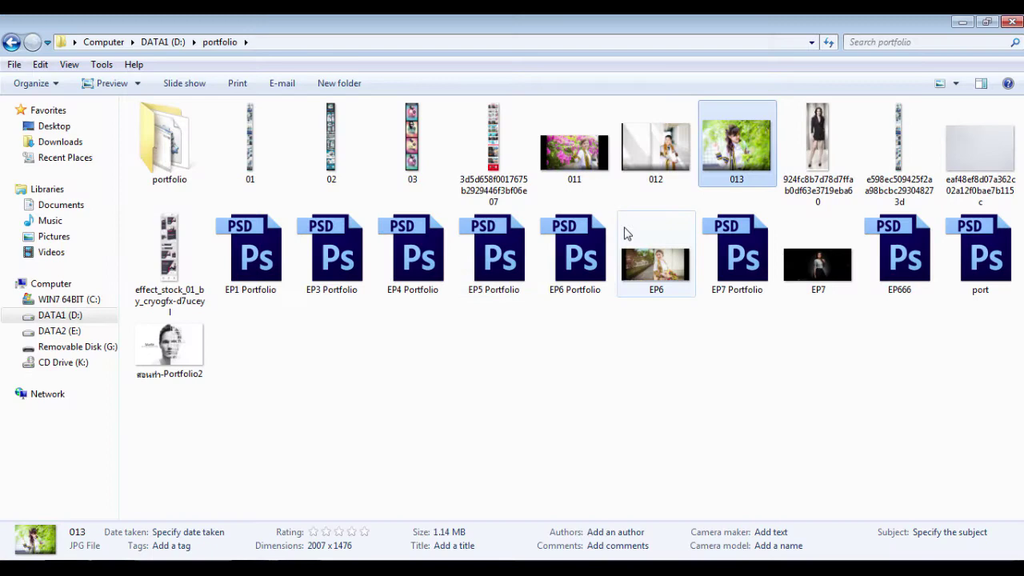
click(608, 144)
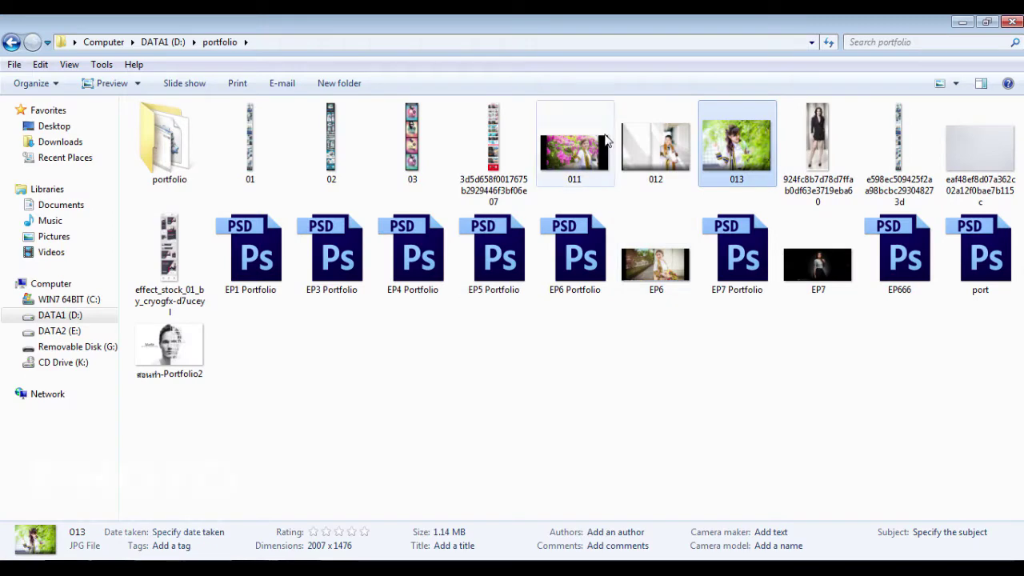
ctrl+click(656, 152)
drag(657, 152, 268, 516)
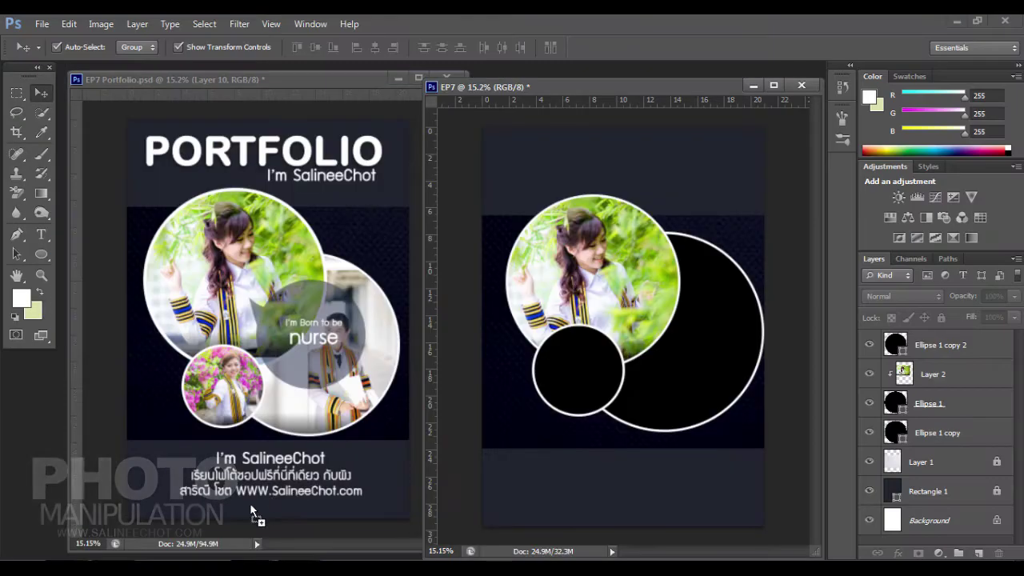
drag(268, 517, 32, 448)
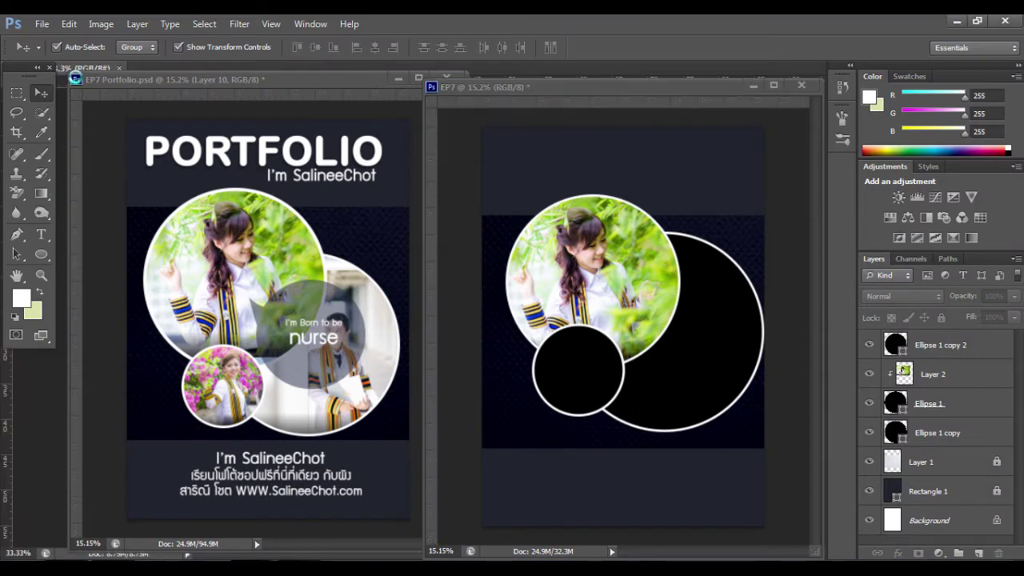
- Place the corridor photo as Layer 3 below Ellipse 1 and clip it to the large circle
drag(71, 67, 72, 271)
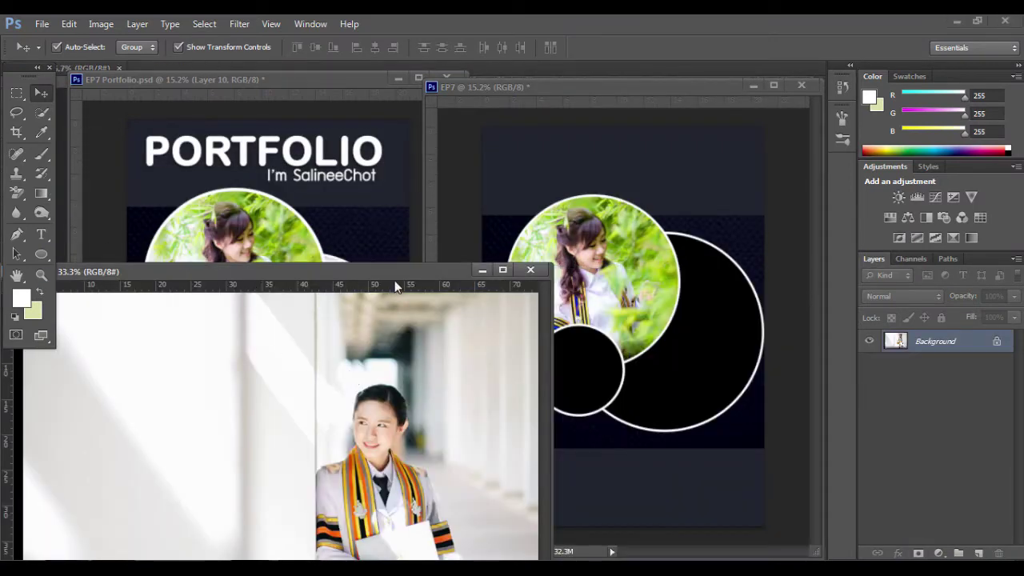
drag(394, 280, 287, 229)
drag(288, 336, 675, 319)
drag(920, 352, 884, 446)
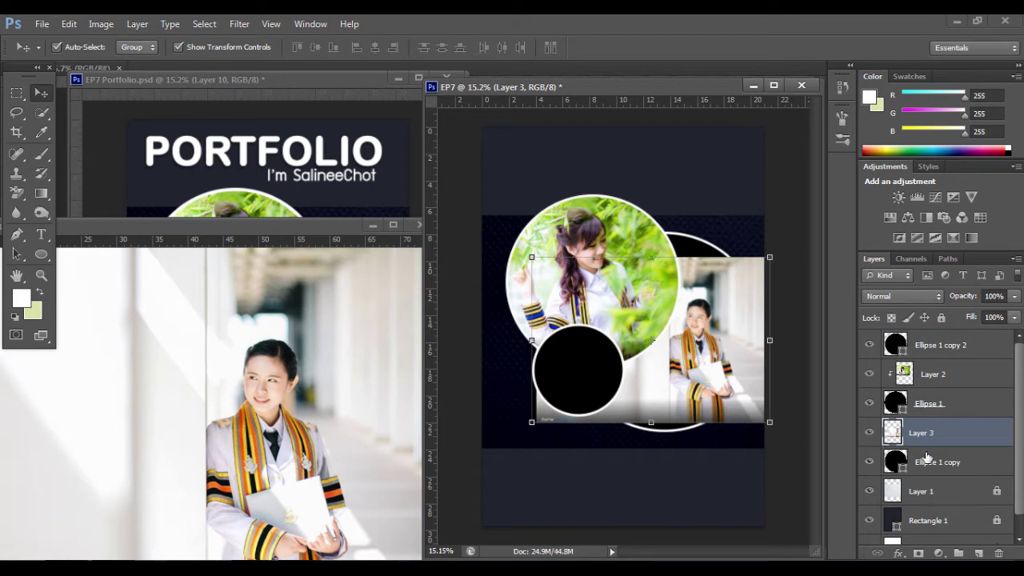
right_click(934, 433)
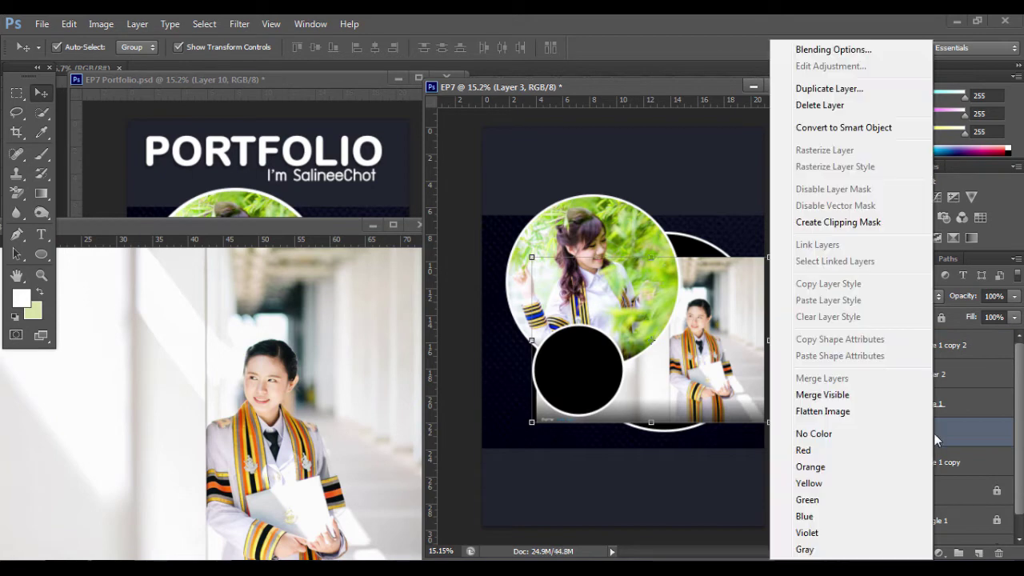
click(836, 223)
- Scale the corridor photo to about 129.9% within the circle and close its document
click(770, 257)
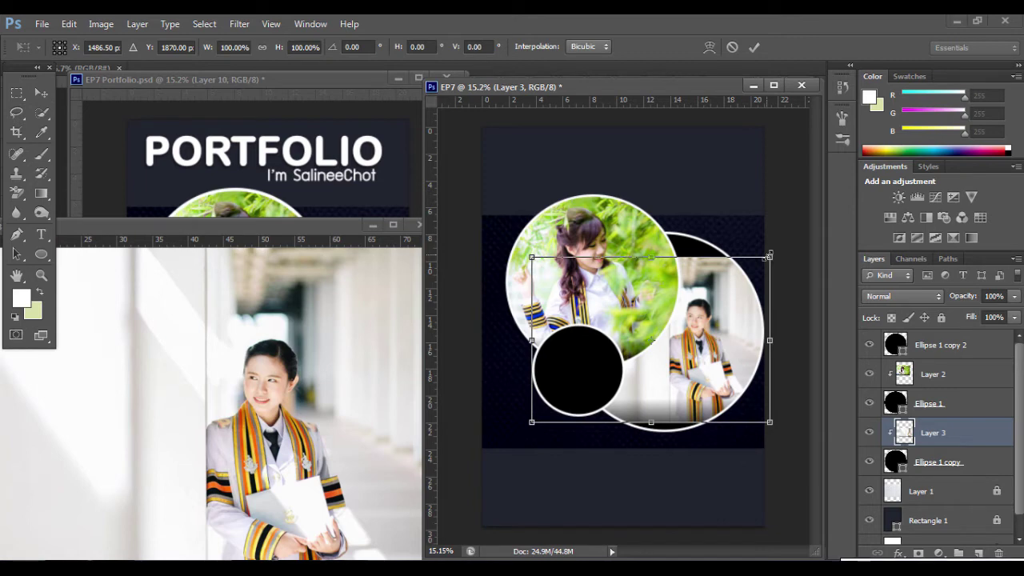
drag(767, 255, 795, 212)
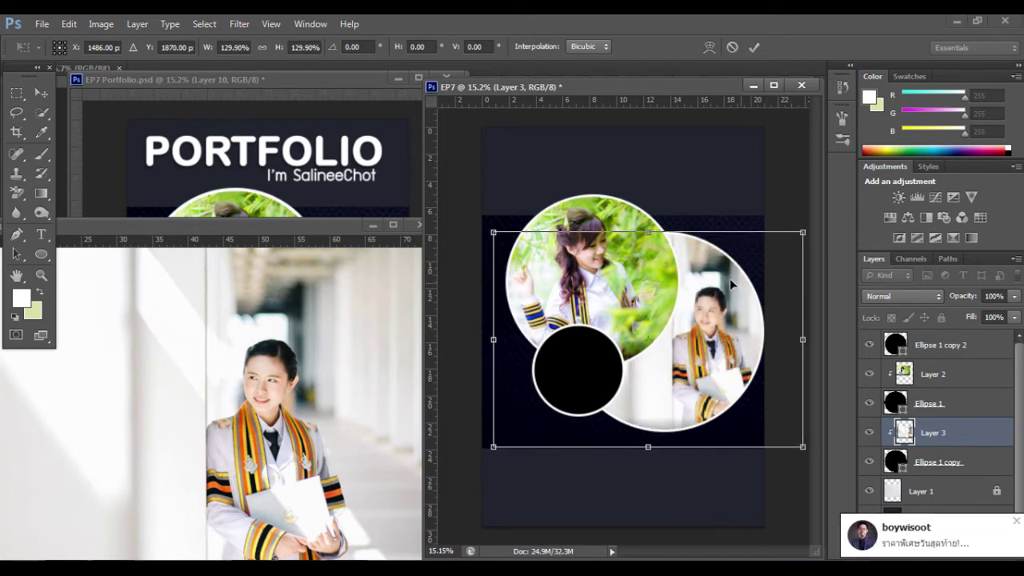
drag(729, 278, 712, 269)
click(755, 47)
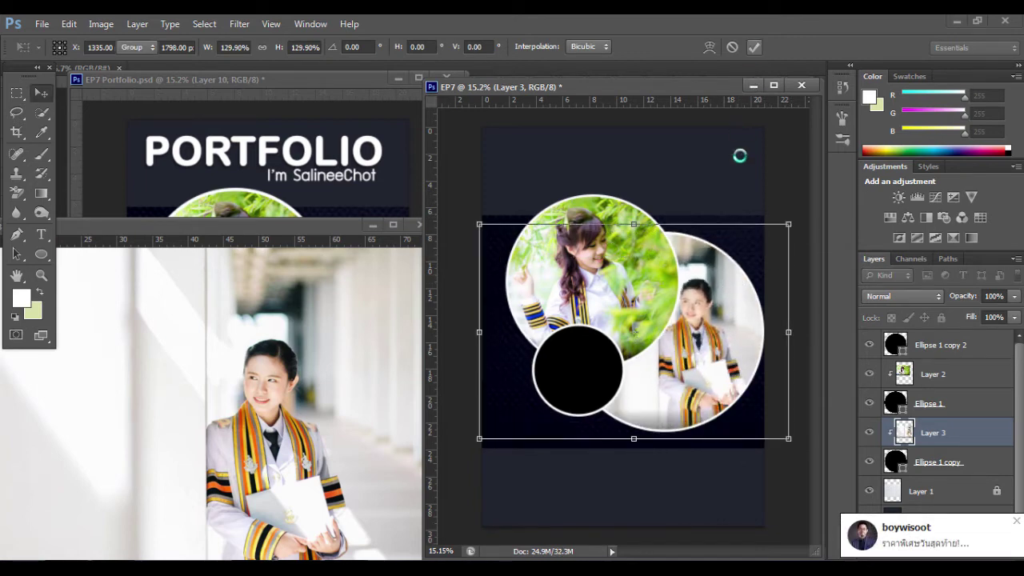
click(349, 376)
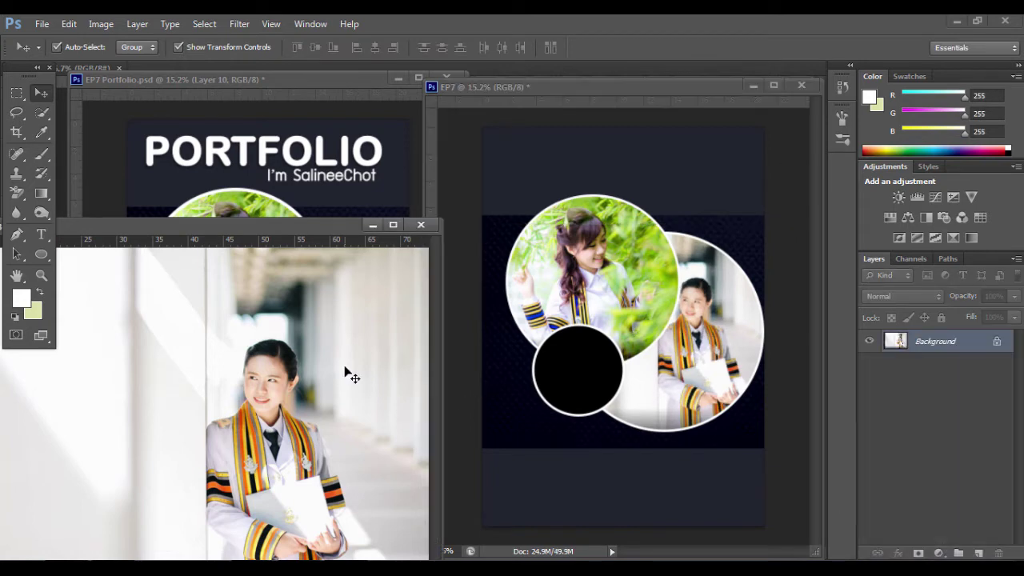
click(420, 225)
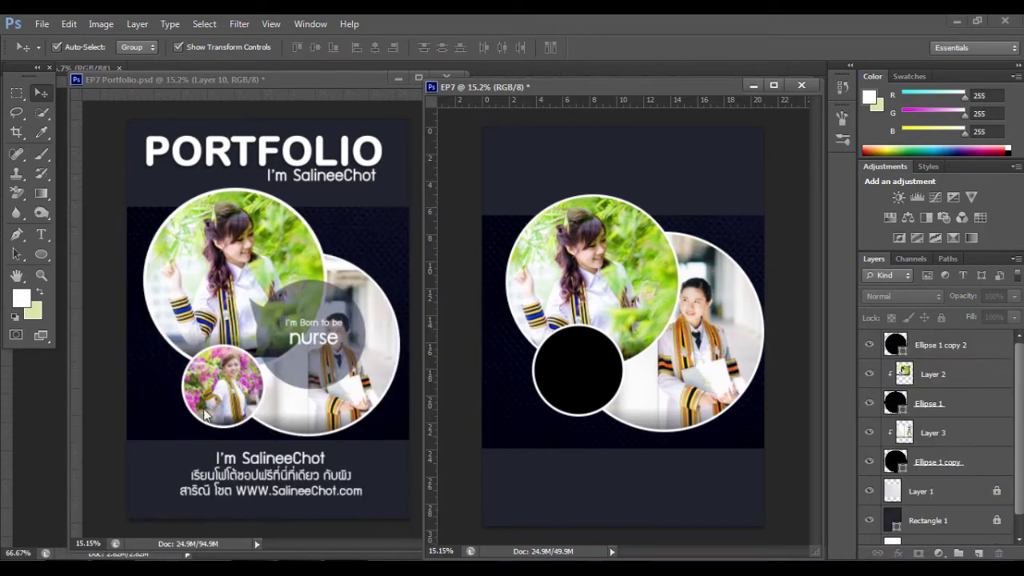
- Place the pink flower photo as Layer 4, enlarge it to about 114%, and clip it to the small circle
drag(80, 67, 80, 222)
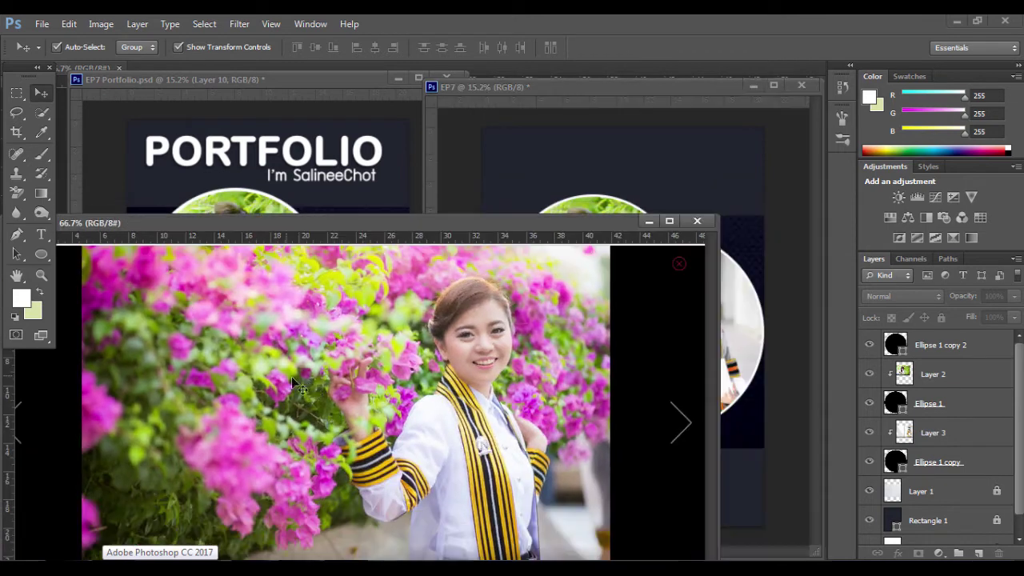
mouse_move(404, 384)
mouse_down()
mouse_move(516, 336)
mouse_move(591, 362)
mouse_up()
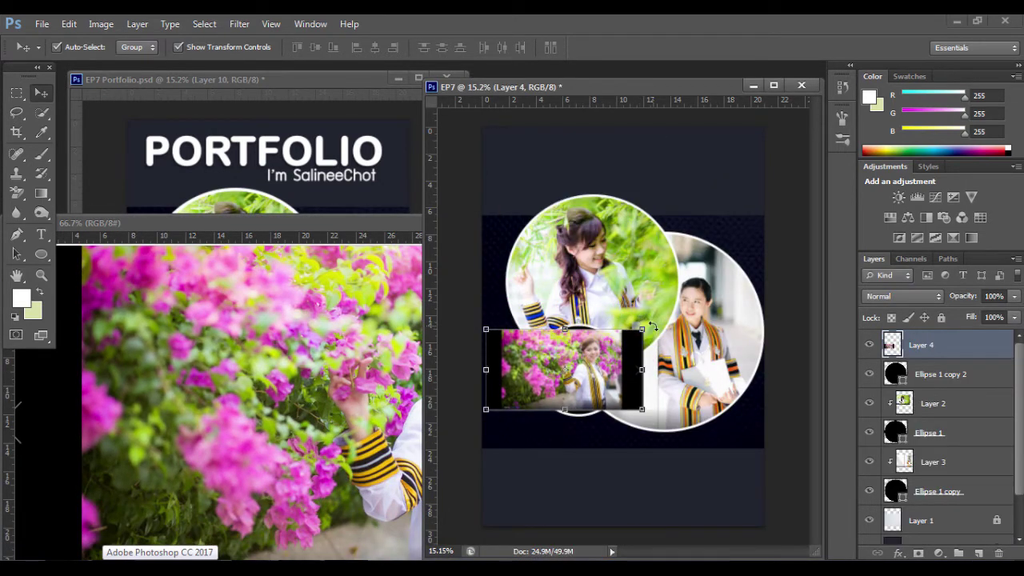
drag(642, 329, 655, 323)
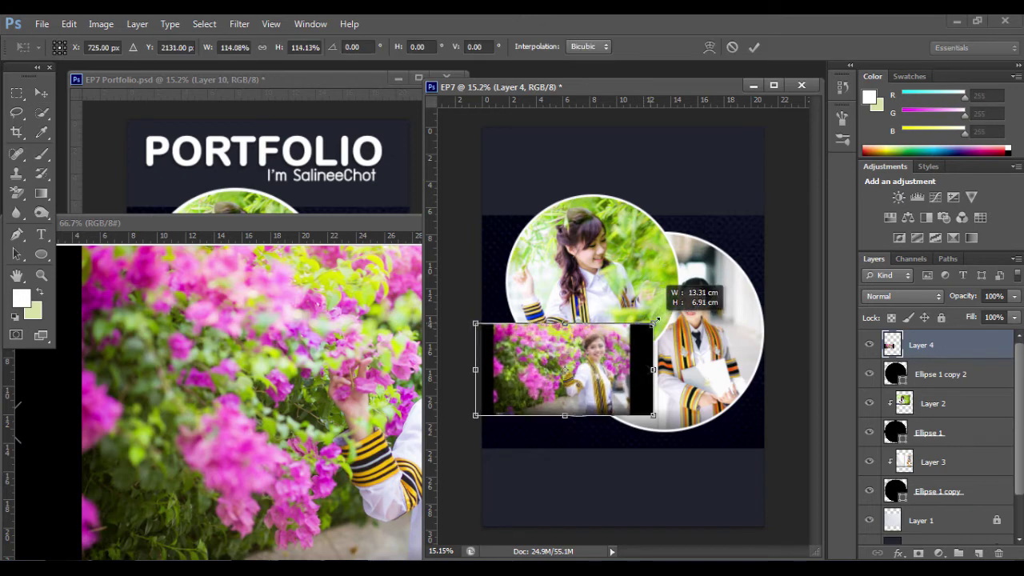
click(754, 47)
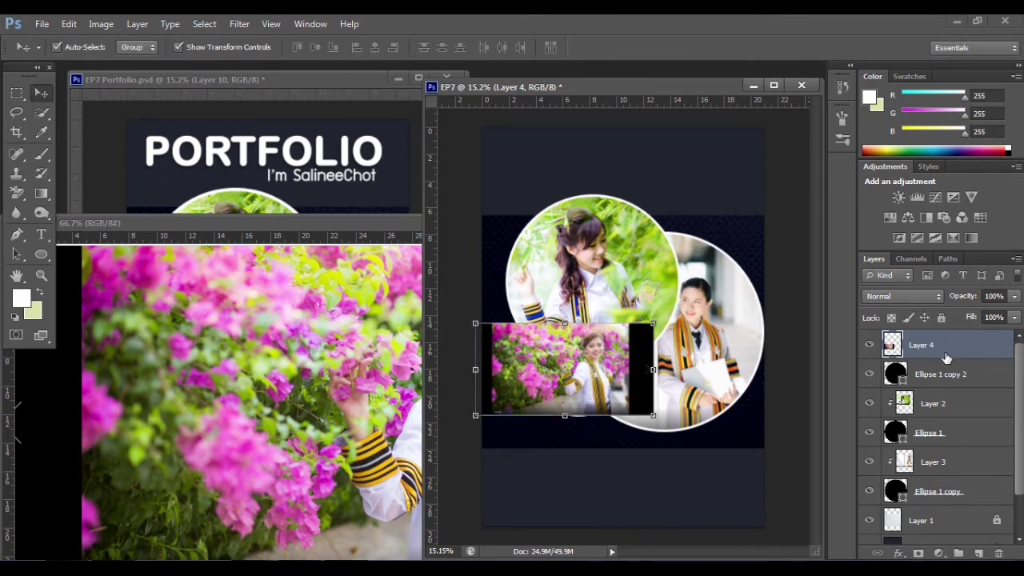
right_click(946, 357)
click(827, 224)
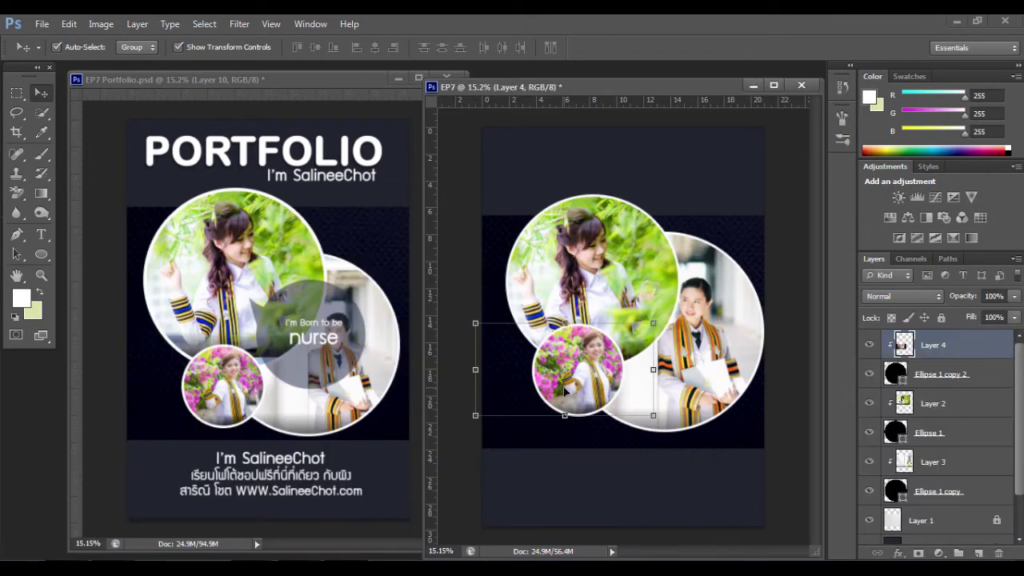
- Add a new layer and set the Ellipse Tool's stroke to No Color
click(978, 553)
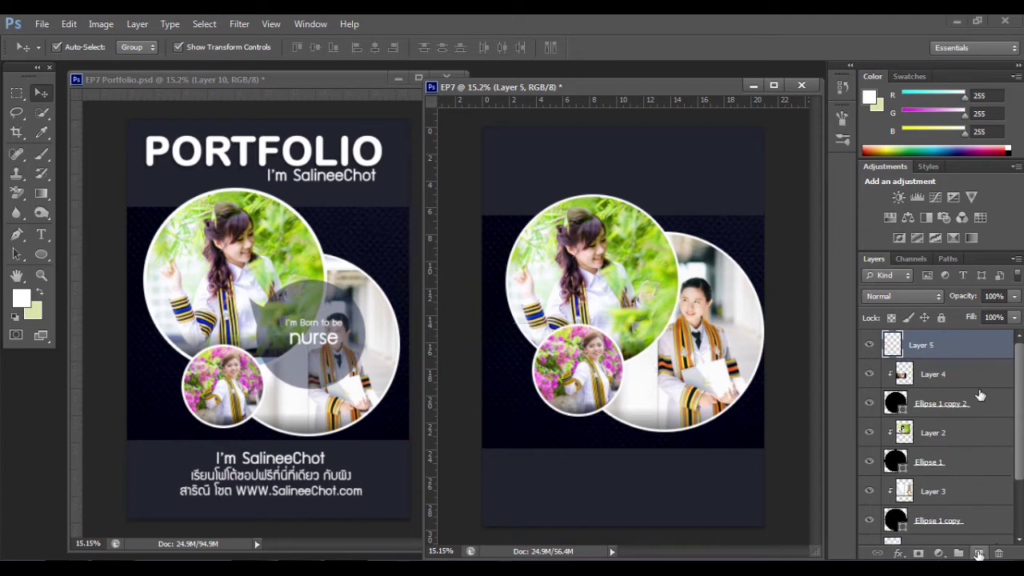
click(55, 254)
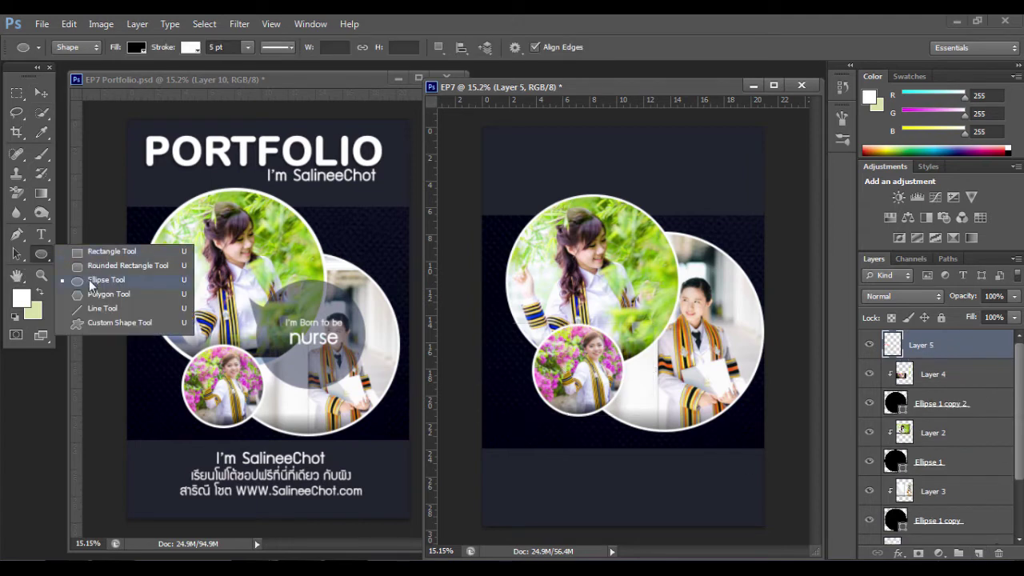
click(89, 280)
right_click(41, 254)
click(94, 282)
click(189, 47)
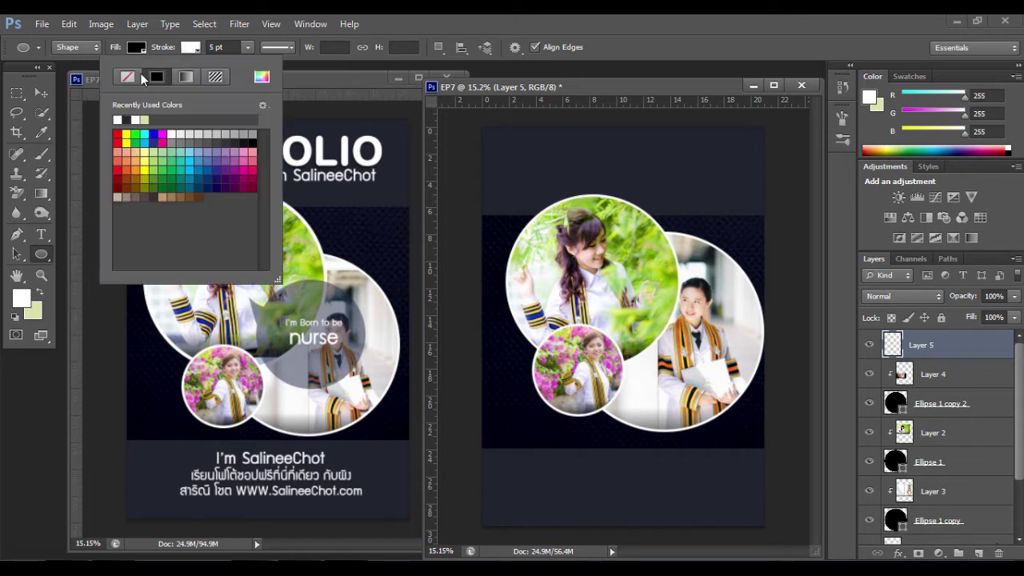
click(127, 78)
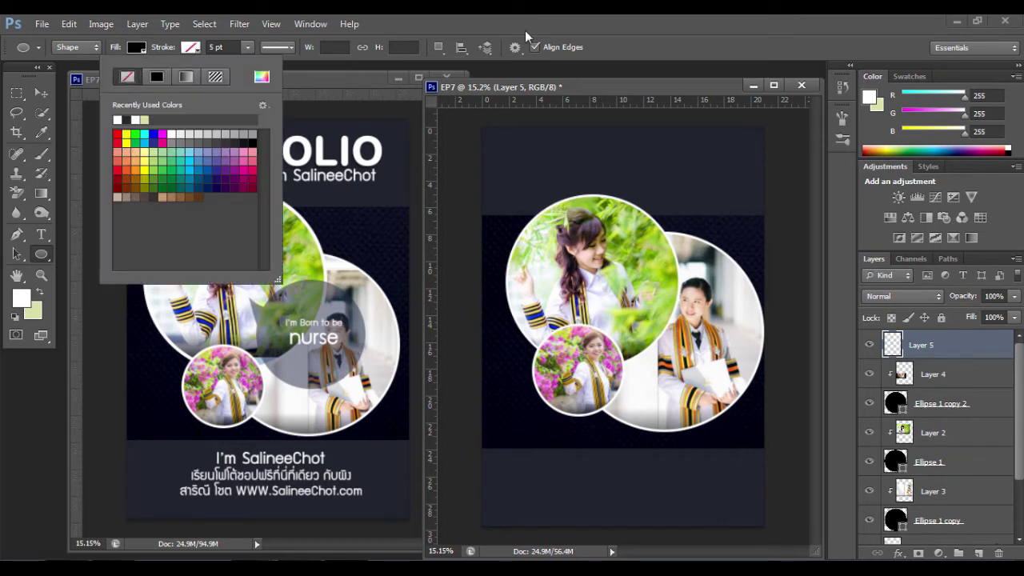
click(569, 21)
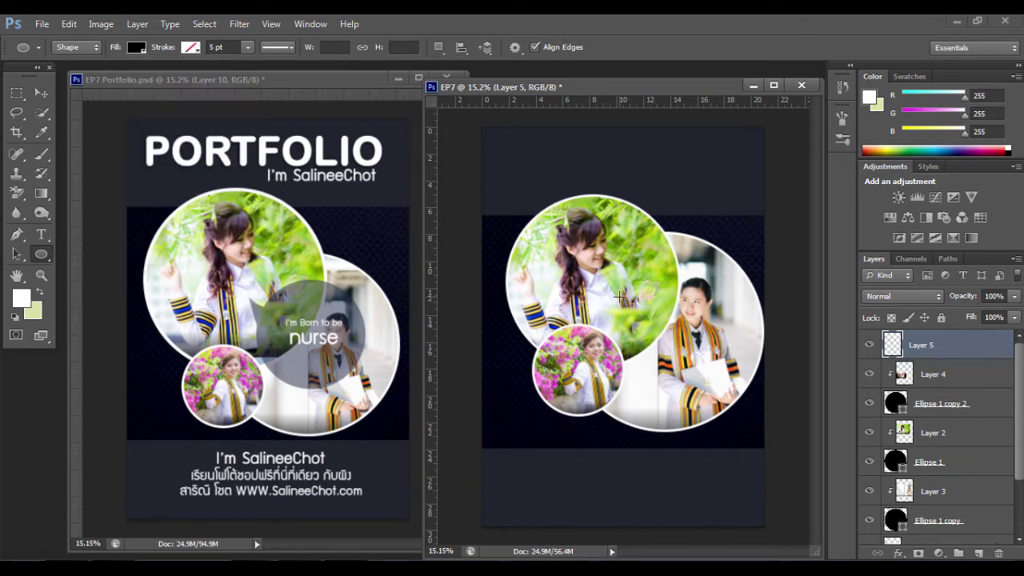
- Draw a 996 px black circle over the large right photo circle and nudge it up-left
drag(620, 296, 735, 408)
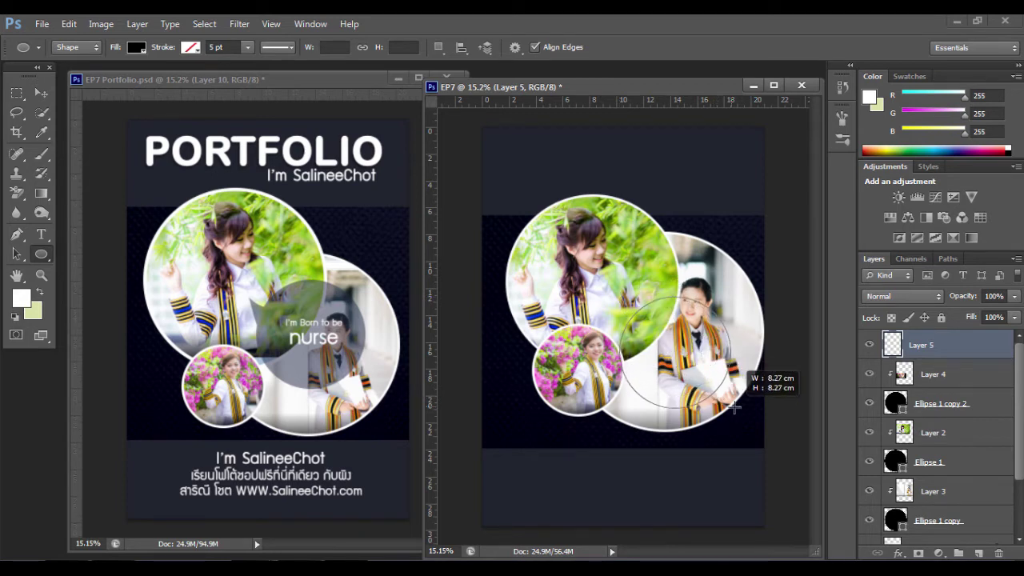
drag(735, 408, 732, 409)
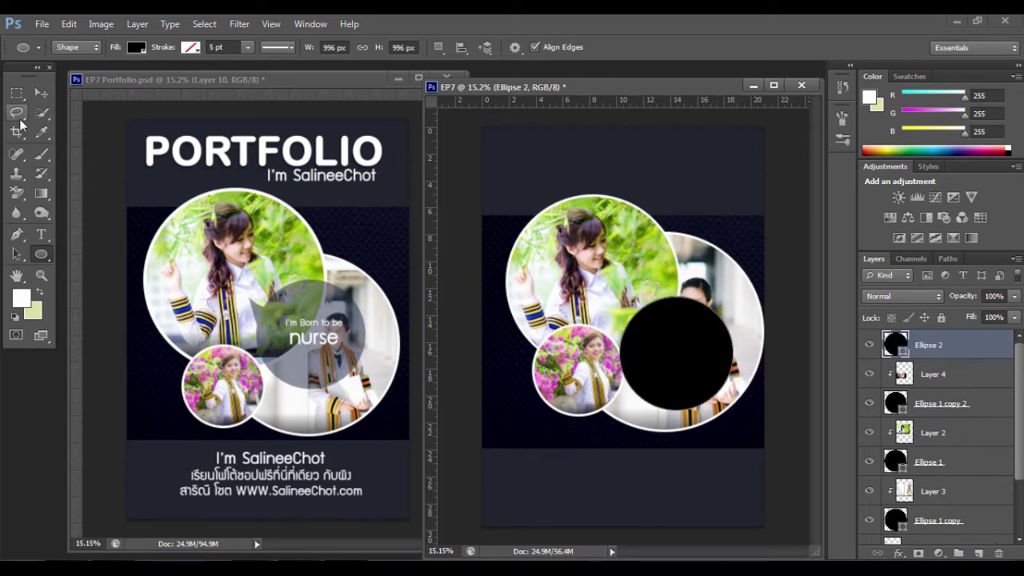
click(40, 93)
drag(664, 326, 652, 312)
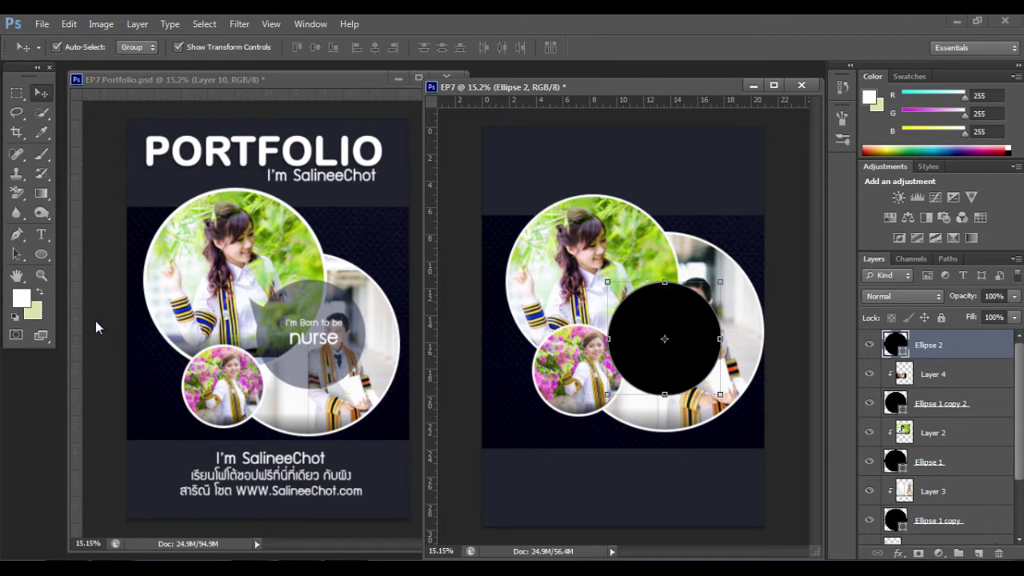
- Draw a small pointed black wedge shape with the Pen in Shape mode at the circle's upper-left edge
click(24, 238)
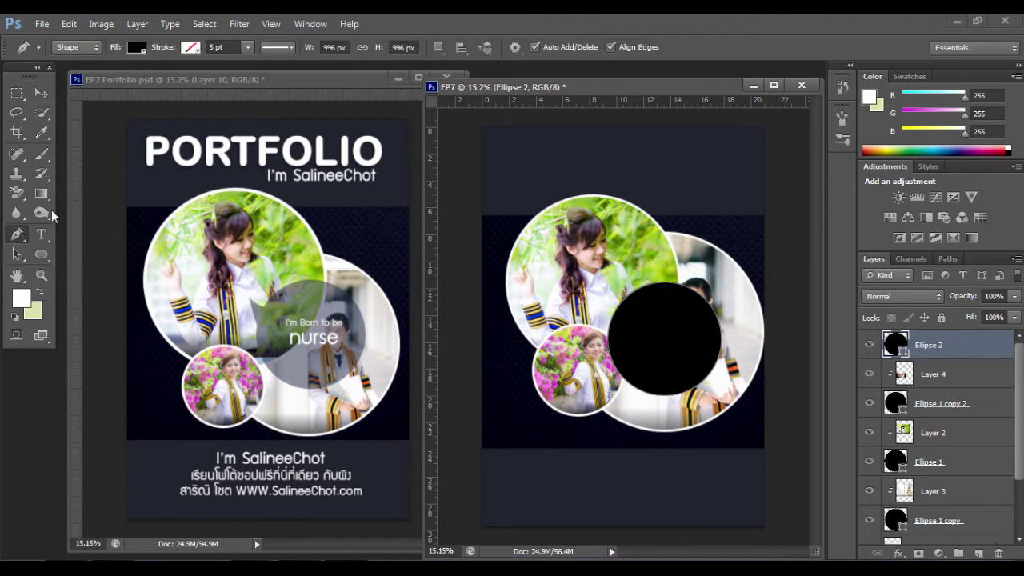
click(71, 48)
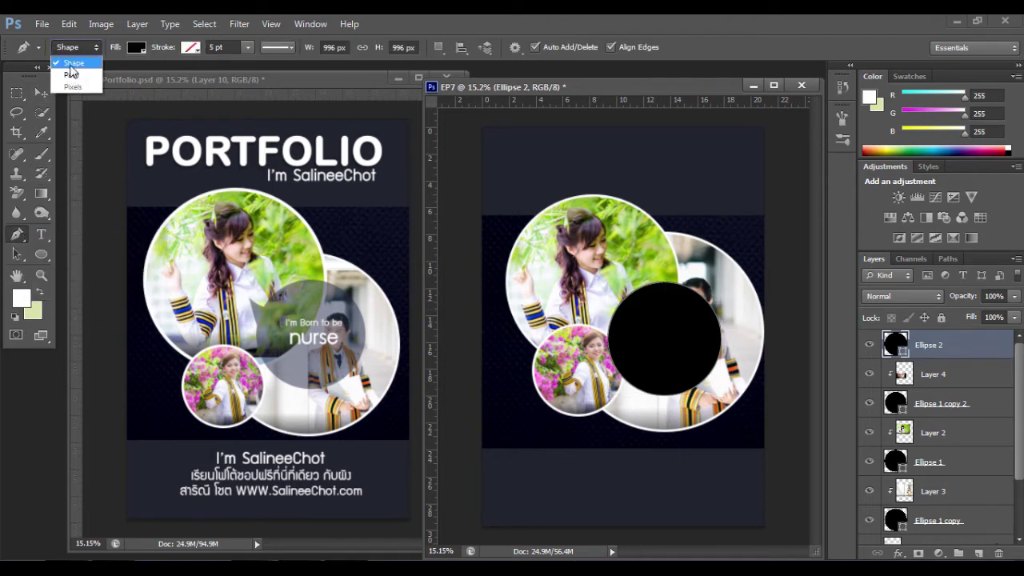
click(74, 63)
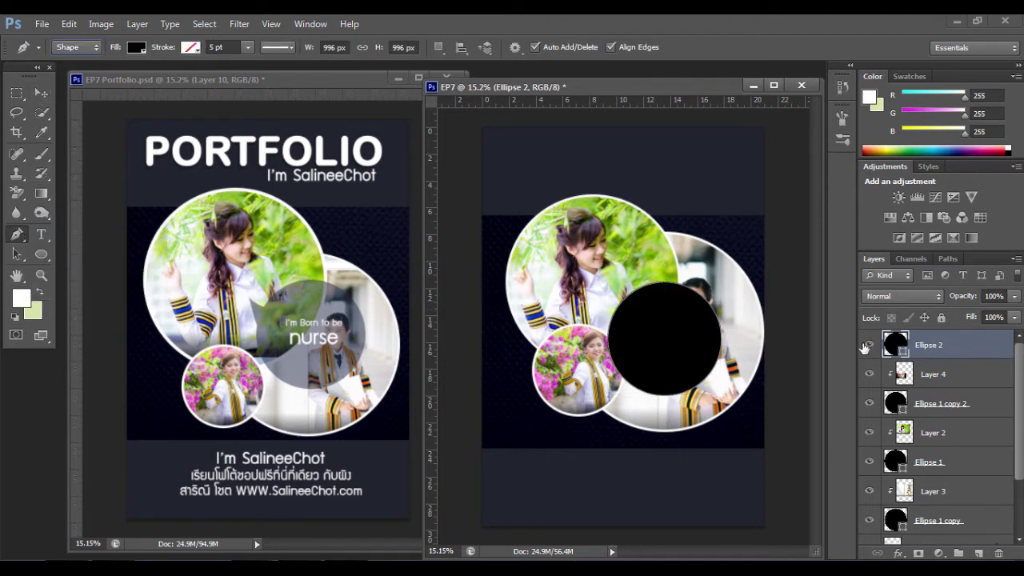
click(619, 320)
drag(602, 283, 613, 263)
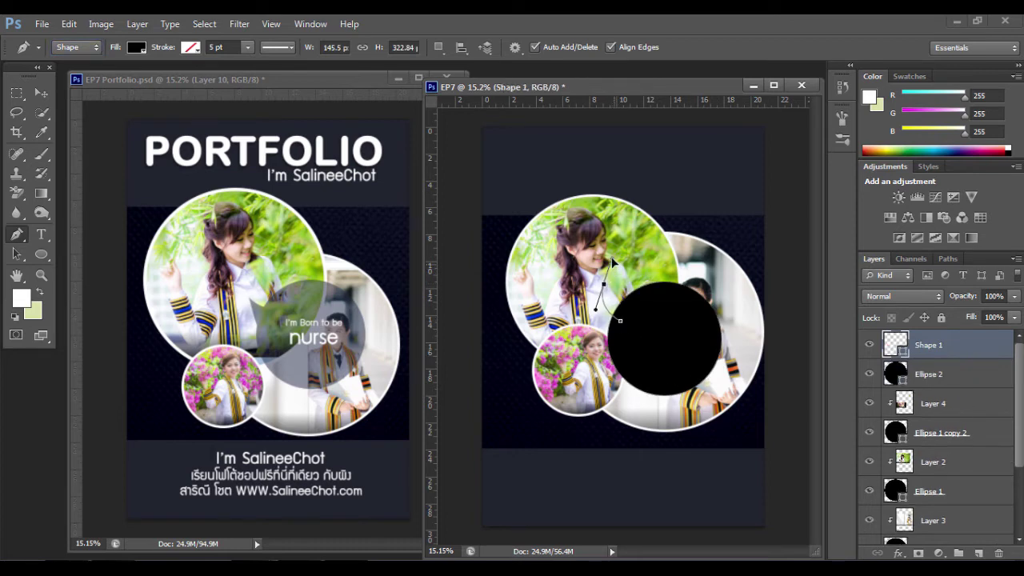
mouse_move(633, 307)
mouse_down()
mouse_move(654, 311)
mouse_move(654, 300)
mouse_up()
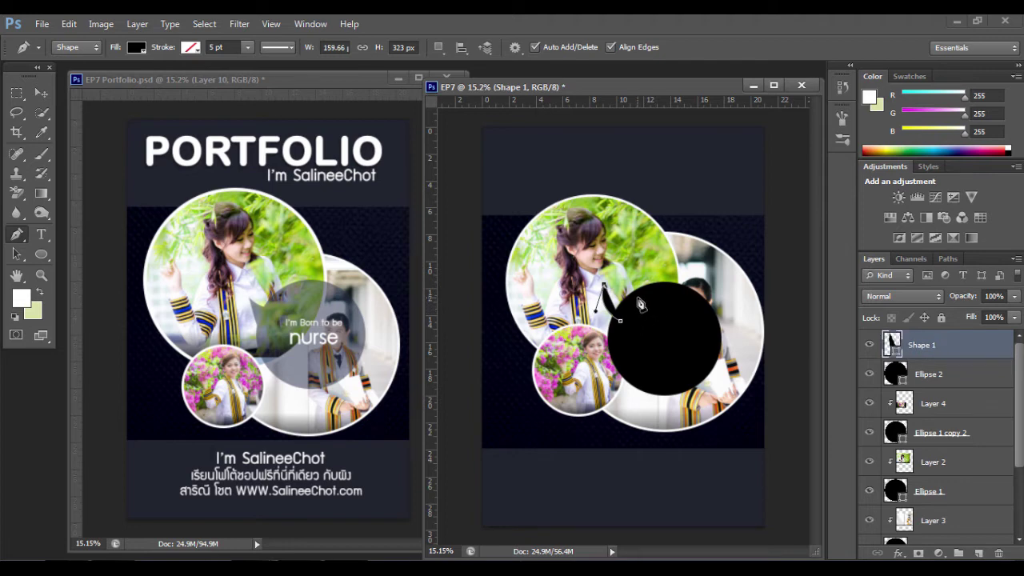
key(ctrl+alt+z)
key(ctrl+alt+z)
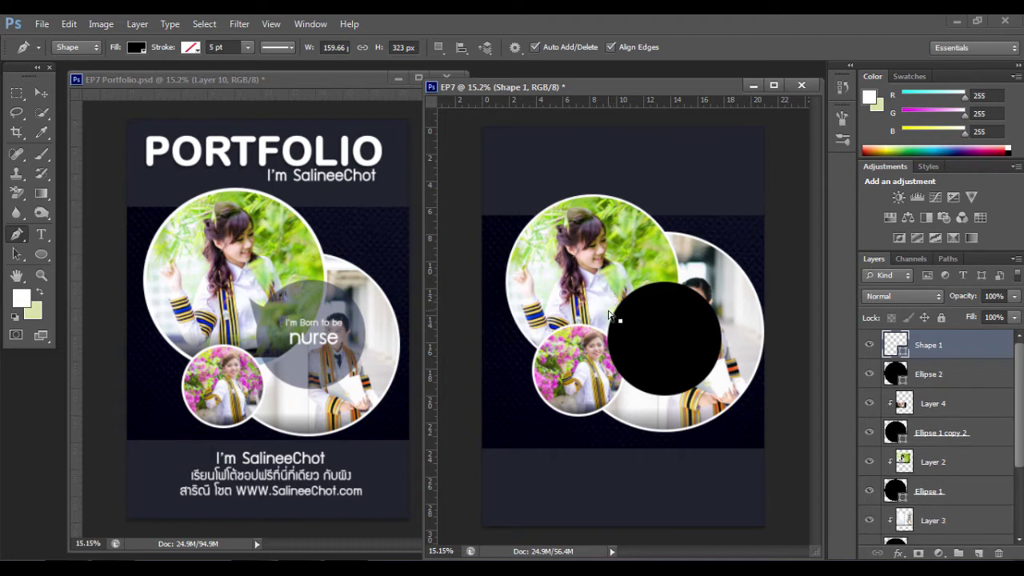
key(ctrl+alt+z)
click(611, 299)
drag(637, 315, 654, 319)
click(623, 331)
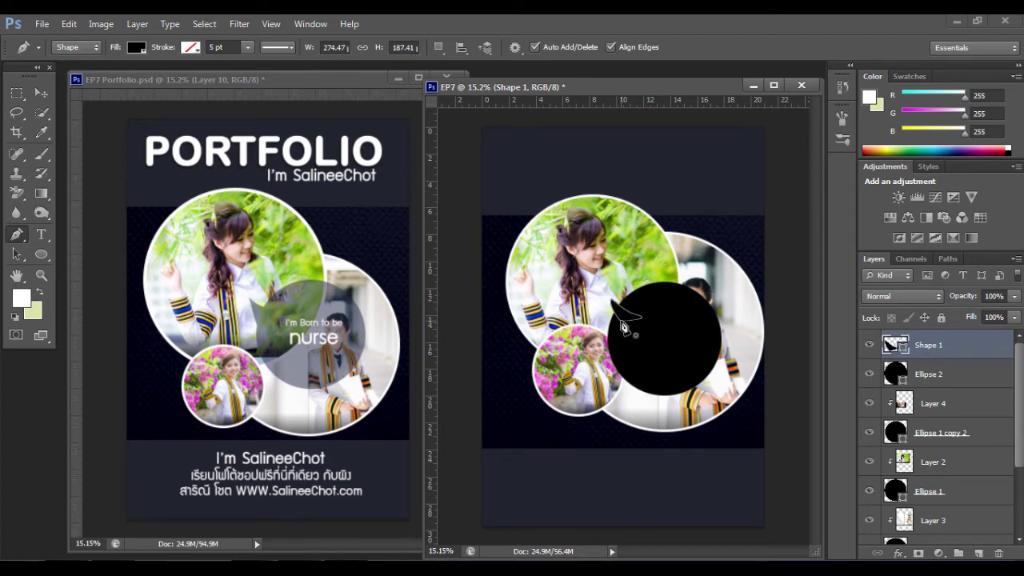
- Rotate the wedge slightly and enlarge it so it juts from the circle like a speech-bubble tail
click(43, 93)
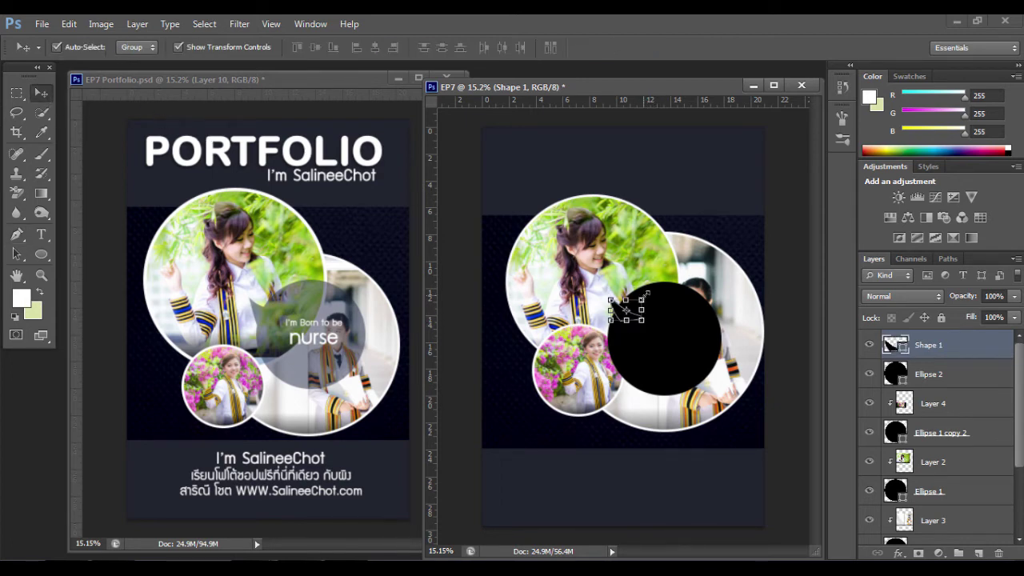
mouse_move(645, 295)
mouse_down()
mouse_move(622, 305)
mouse_move(671, 261)
mouse_up()
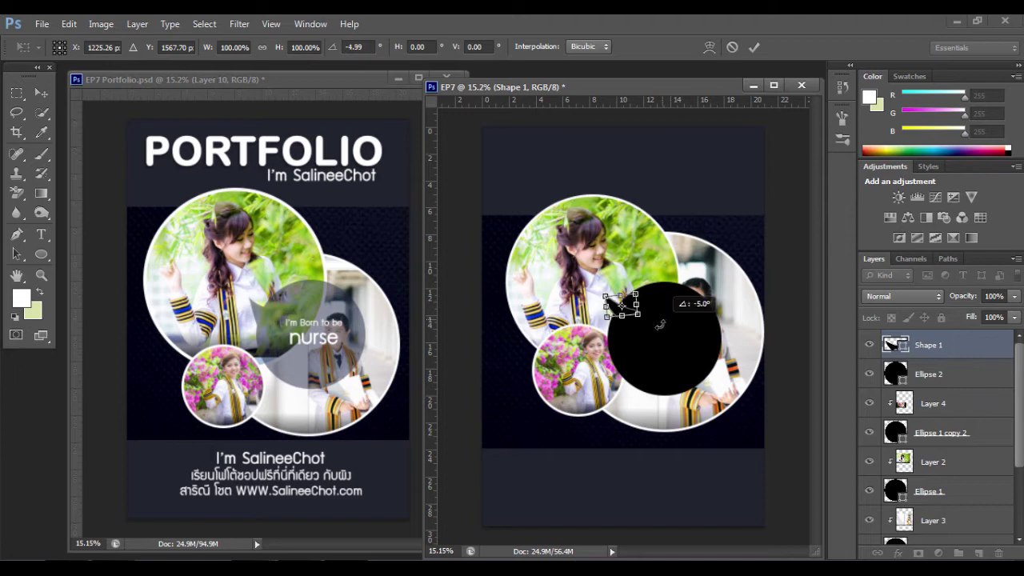
click(754, 47)
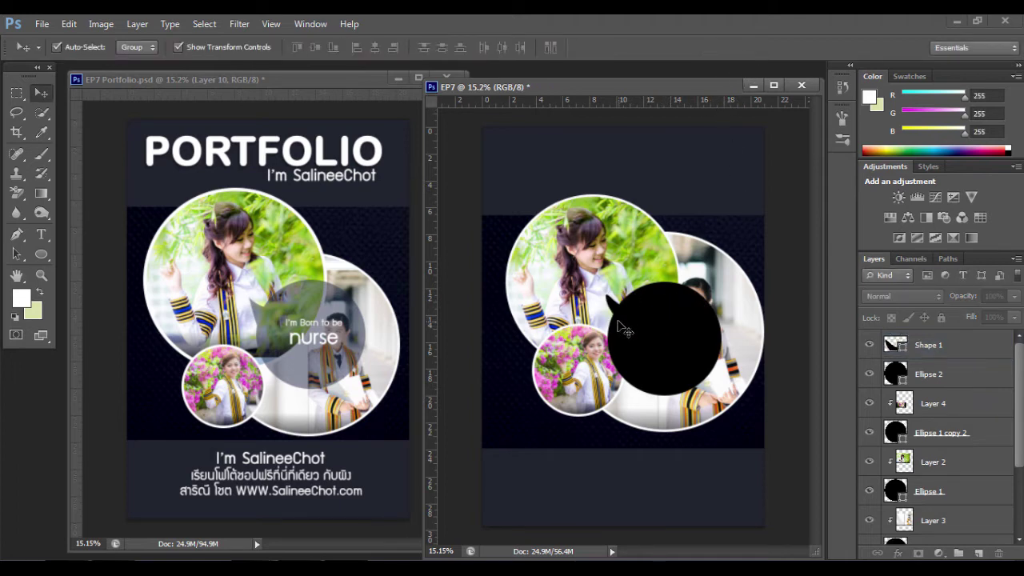
click(623, 313)
key(ctrl+t)
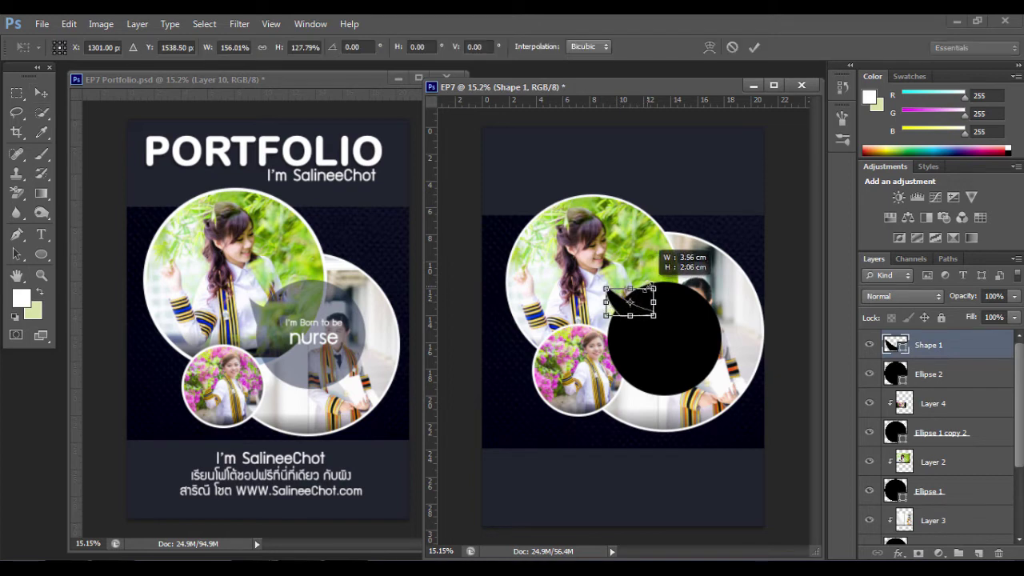
mouse_move(637, 289)
mouse_down()
mouse_move(655, 282)
mouse_move(625, 307)
mouse_up()
click(754, 47)
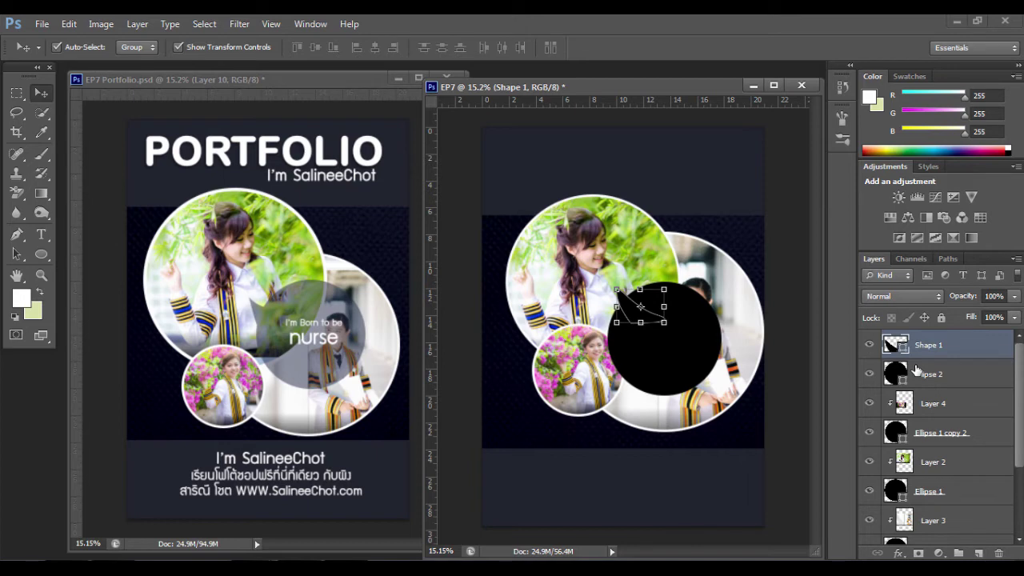
- Merge the Shape 1 wedge and Ellipse 2 circle into a single shape with Merge Shapes
mouse_move(930, 355)
mouse_down()
mouse_move(935, 378)
mouse_move(937, 346)
mouse_up()
shift+click(935, 374)
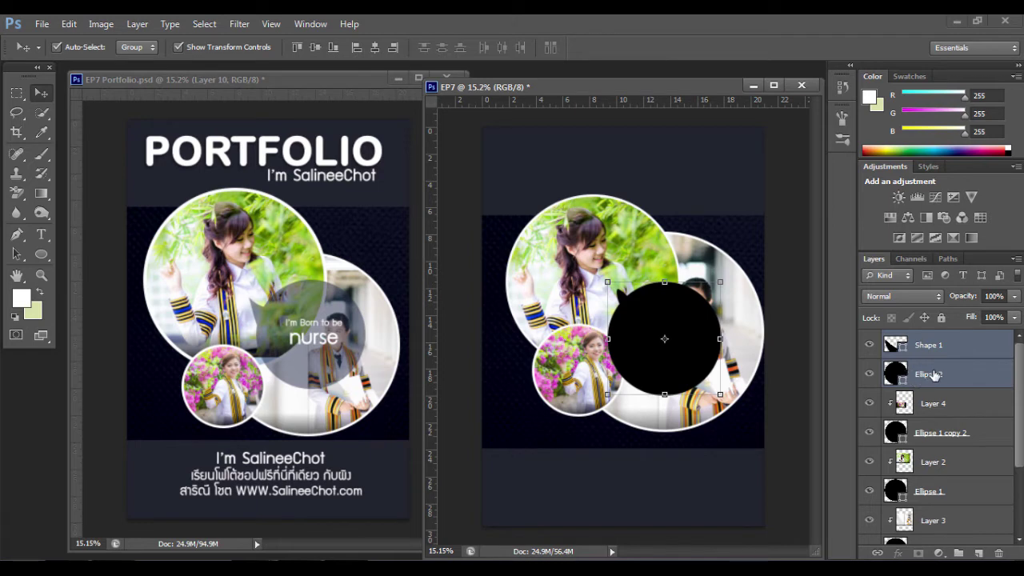
right_click(934, 374)
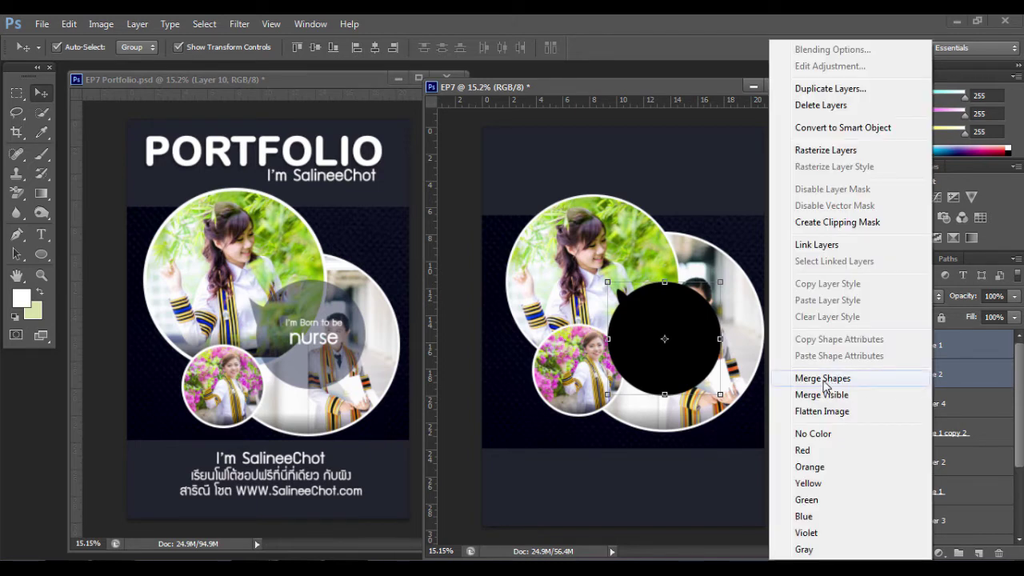
click(825, 383)
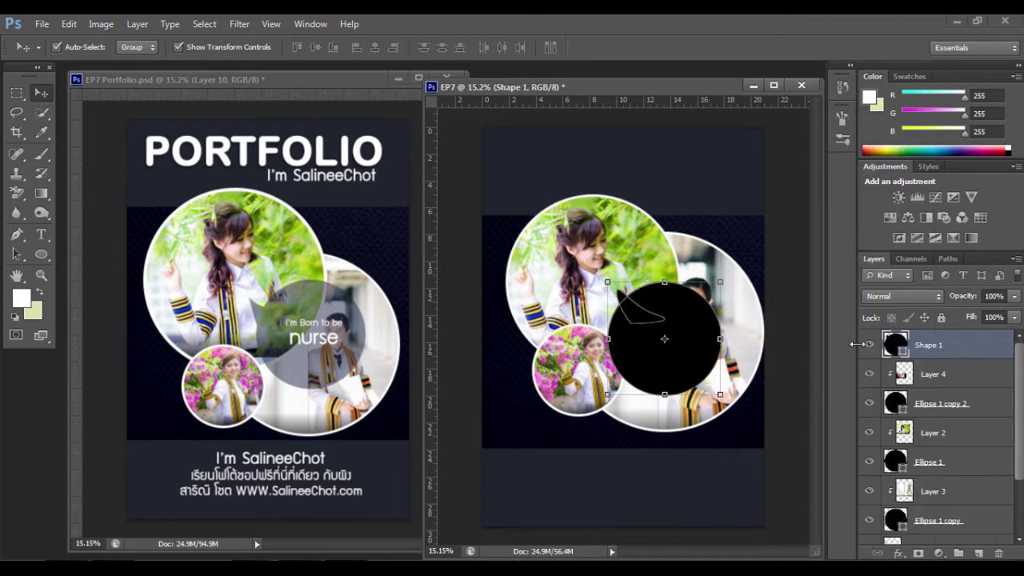
click(870, 344)
- Lower the merged shape's layer opacity to 48%
click(1014, 317)
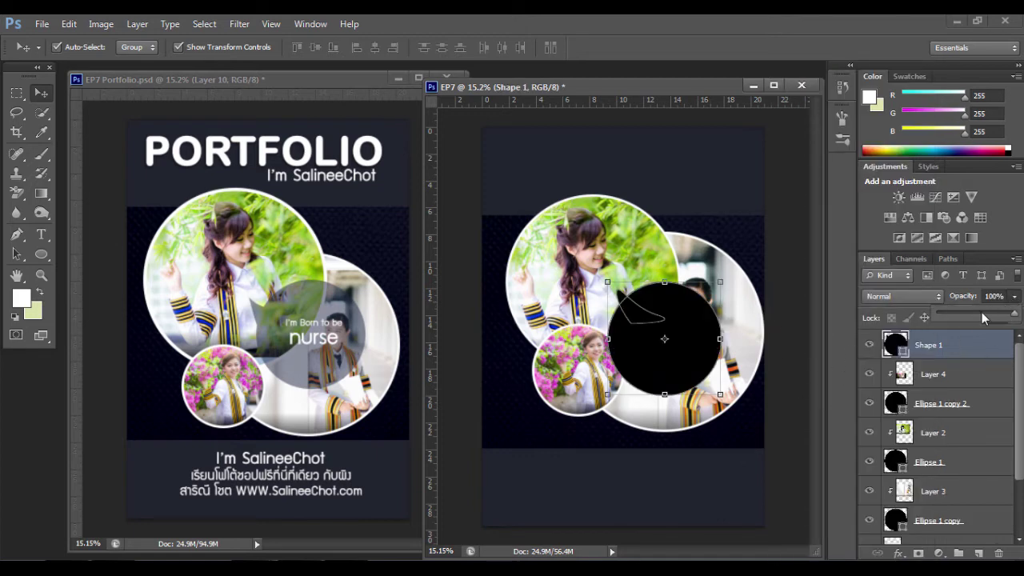
drag(981, 314, 965, 313)
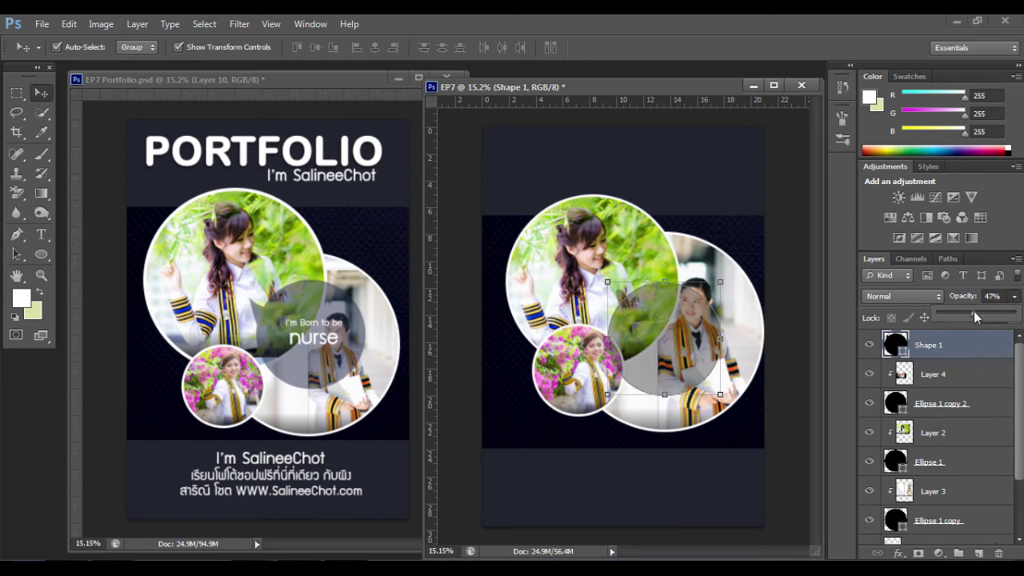
click(755, 168)
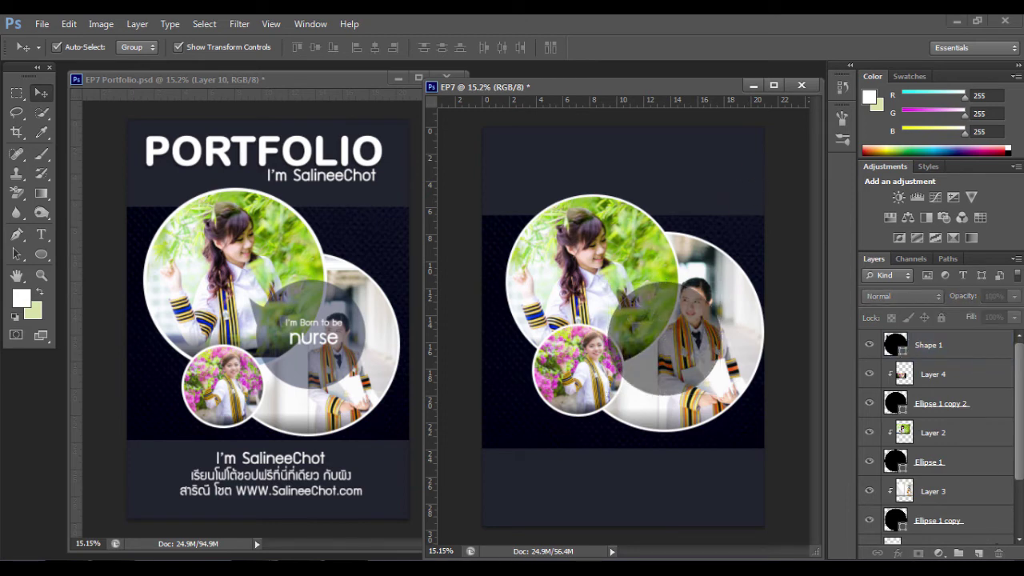
- Rotate the translucent bubble slightly and reposition it over the right photo
click(632, 339)
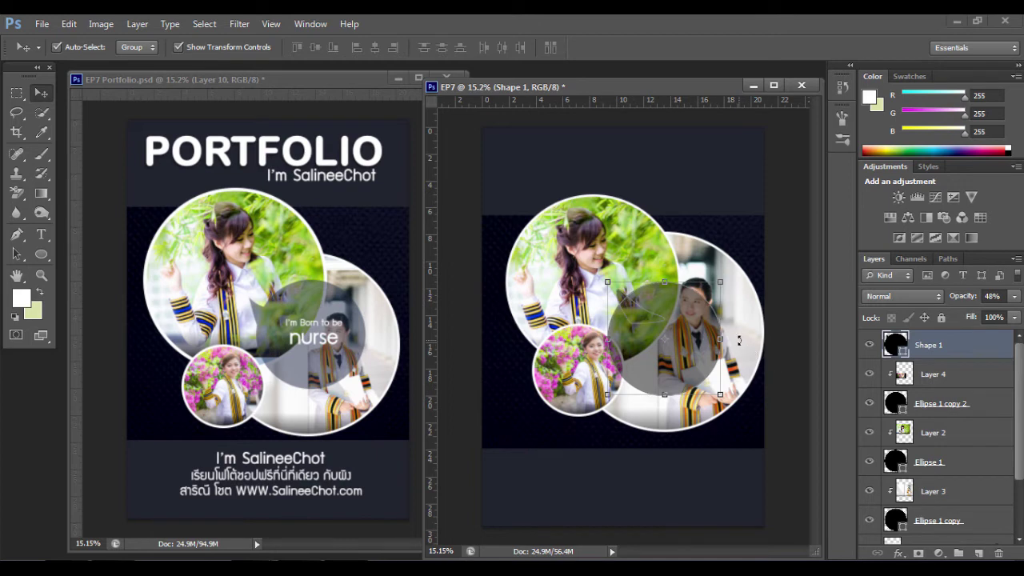
mouse_move(739, 340)
mouse_down()
mouse_move(736, 328)
mouse_move(671, 337)
mouse_up()
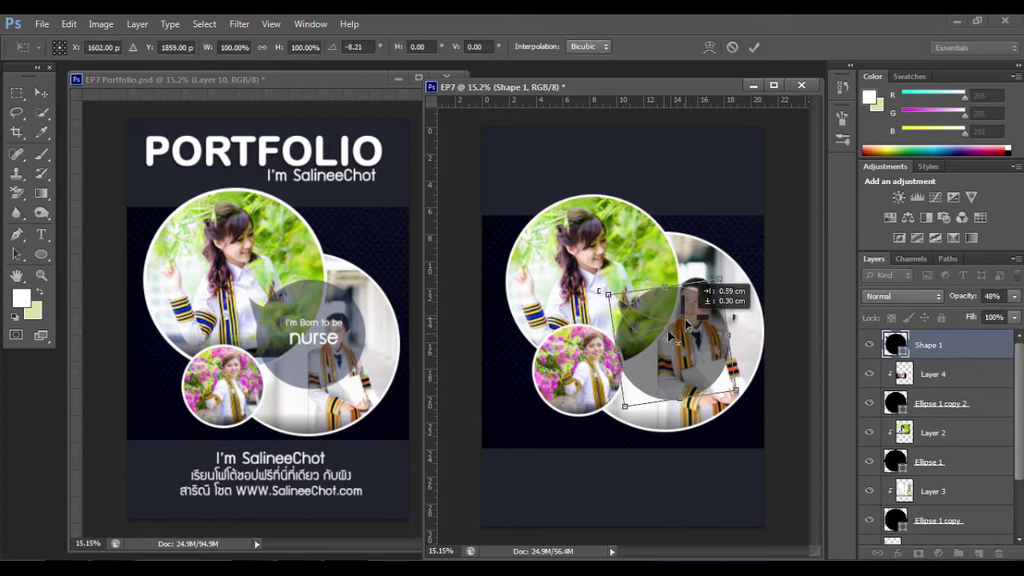
click(754, 46)
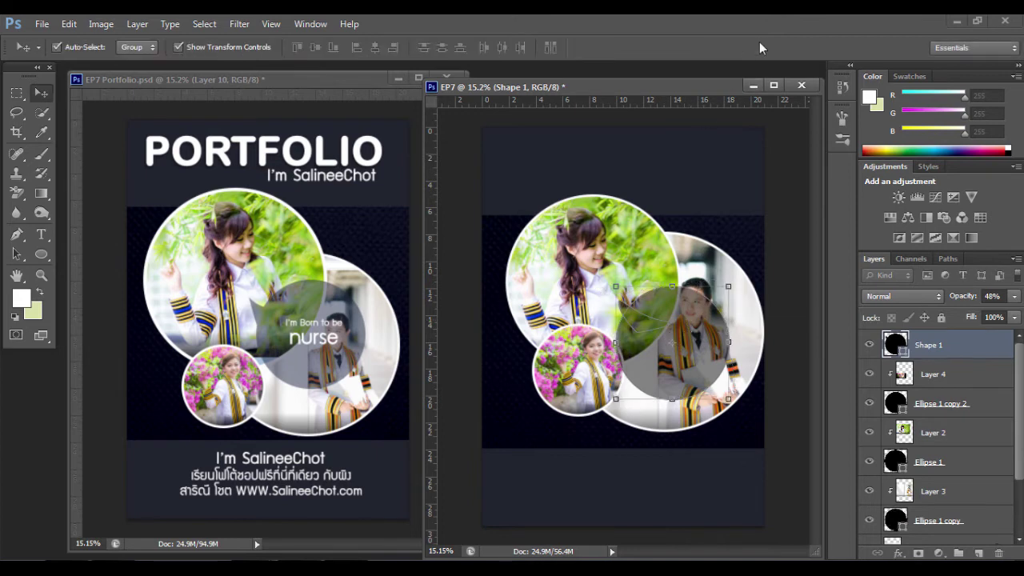
click(783, 214)
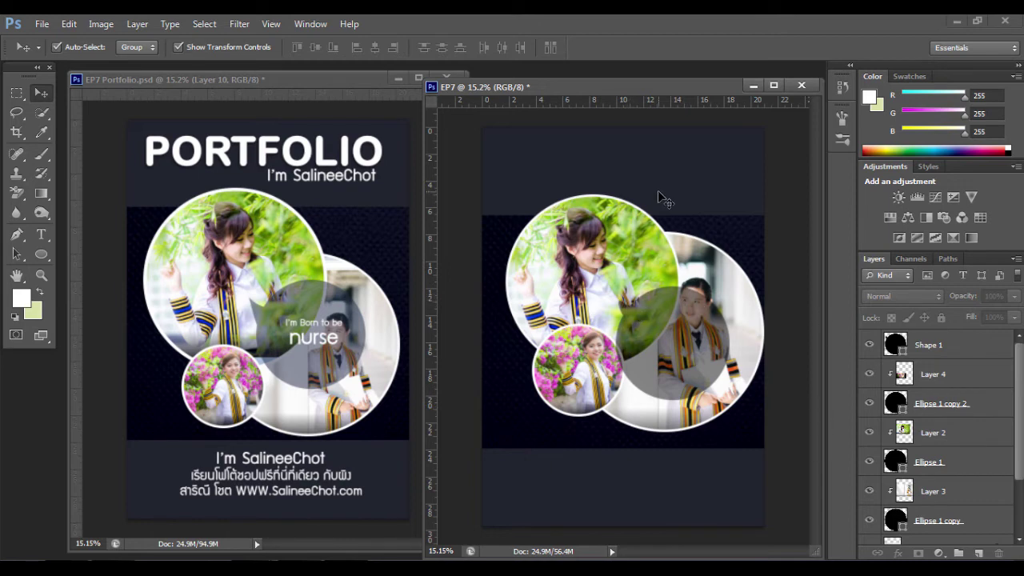
- On a new layer, type PORTFOLIO in a text box across the top of the page
click(975, 552)
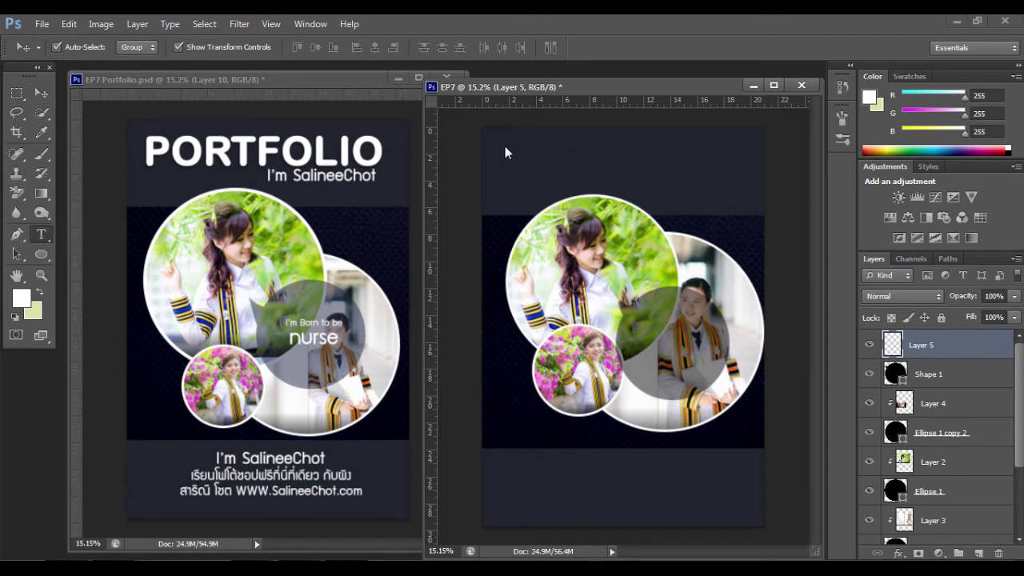
key(t)
drag(507, 136, 761, 213)
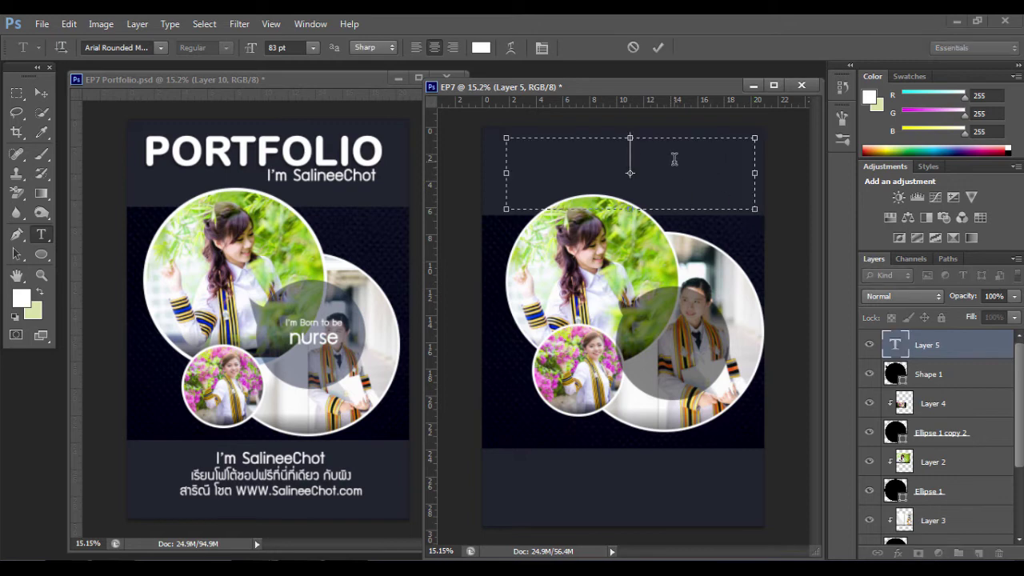
text(PO)
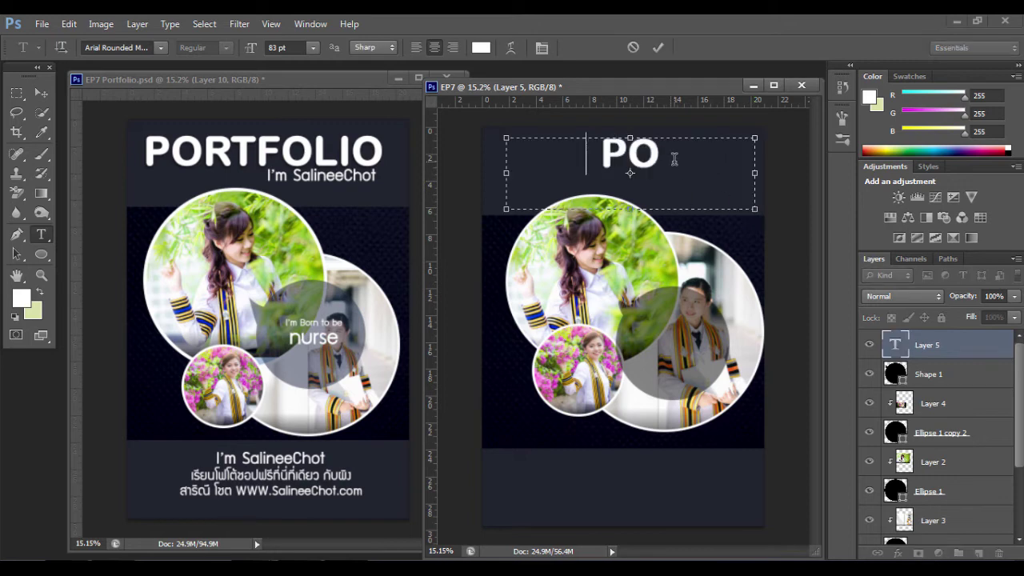
text(RT)
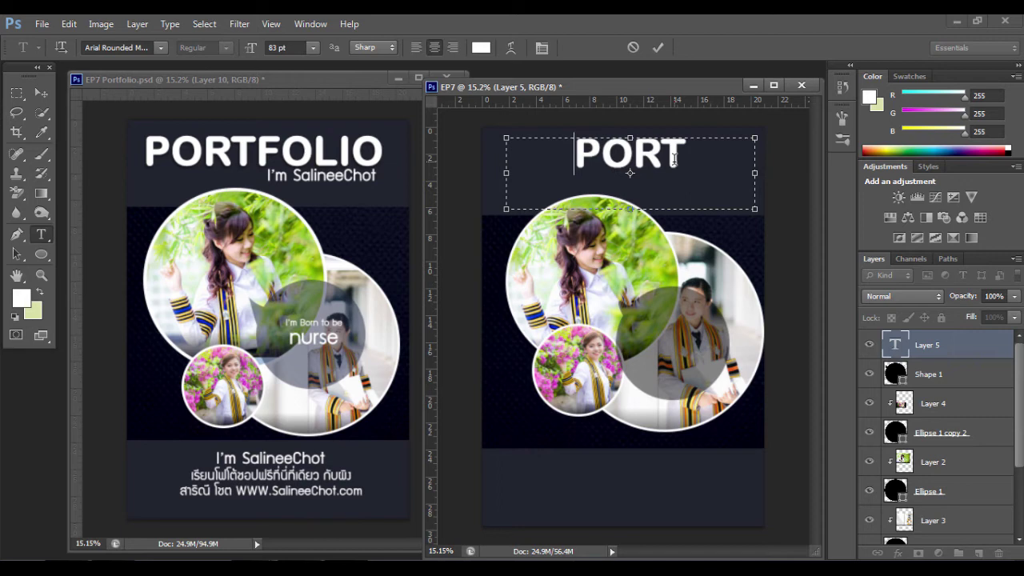
text(FOL)
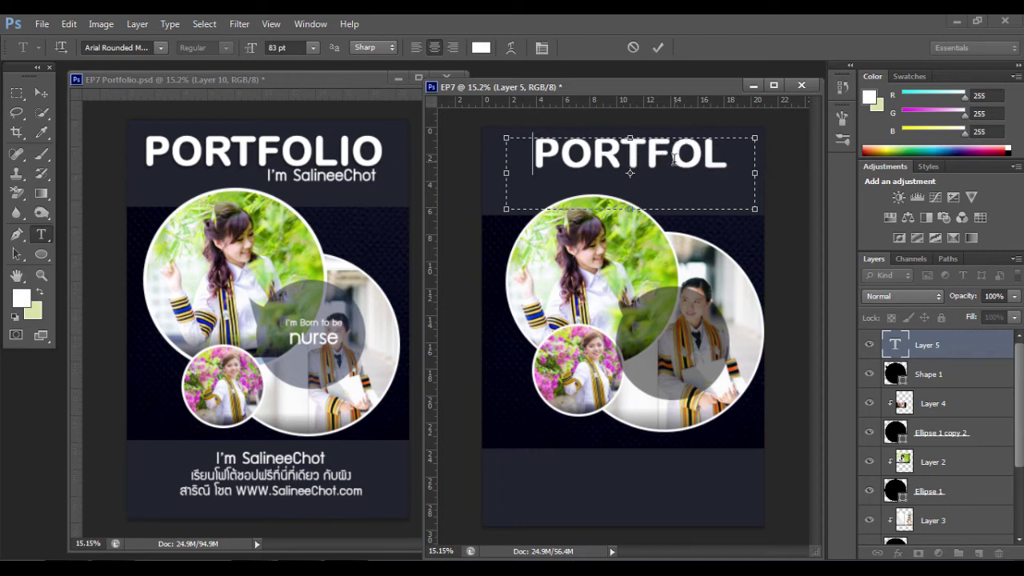
text(IO)
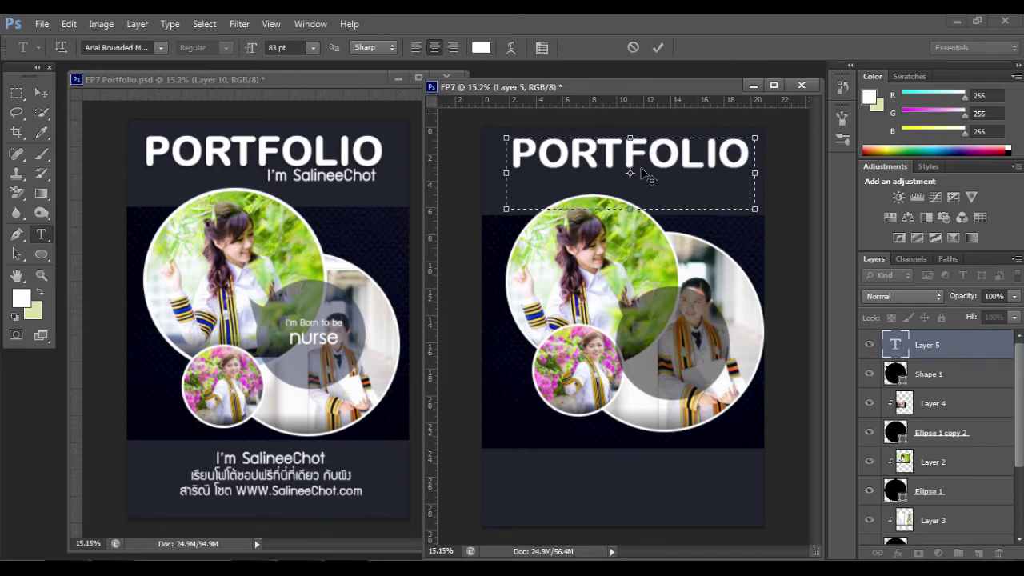
click(655, 148)
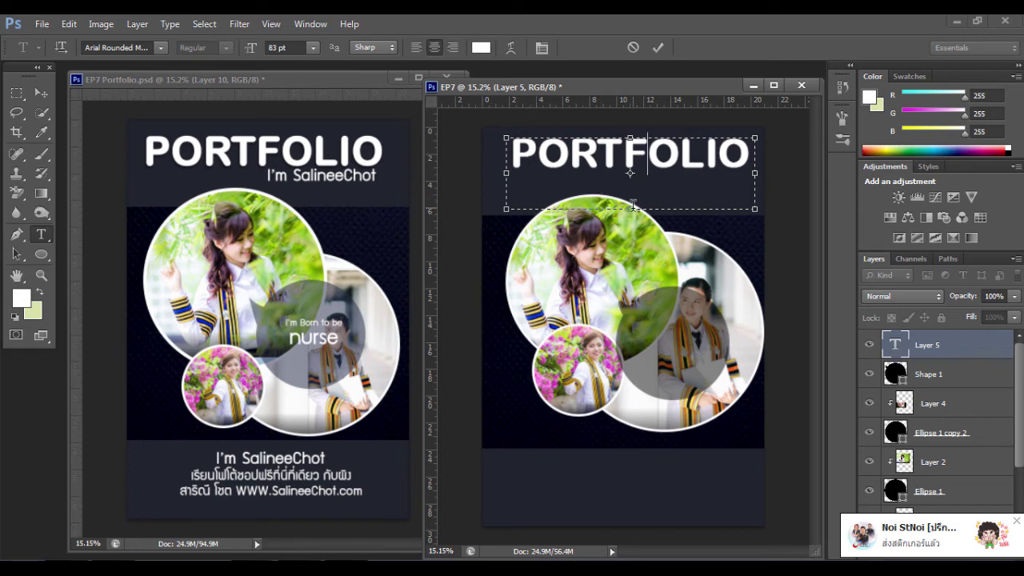
drag(630, 210, 631, 180)
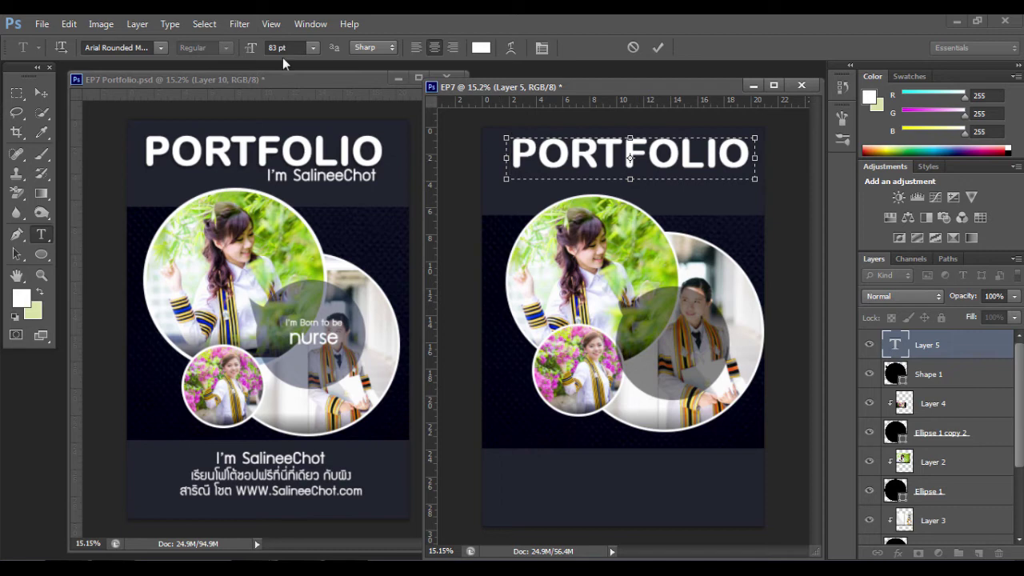
- Keep the title in Arial Rounded MT Bold and commit the text
click(138, 47)
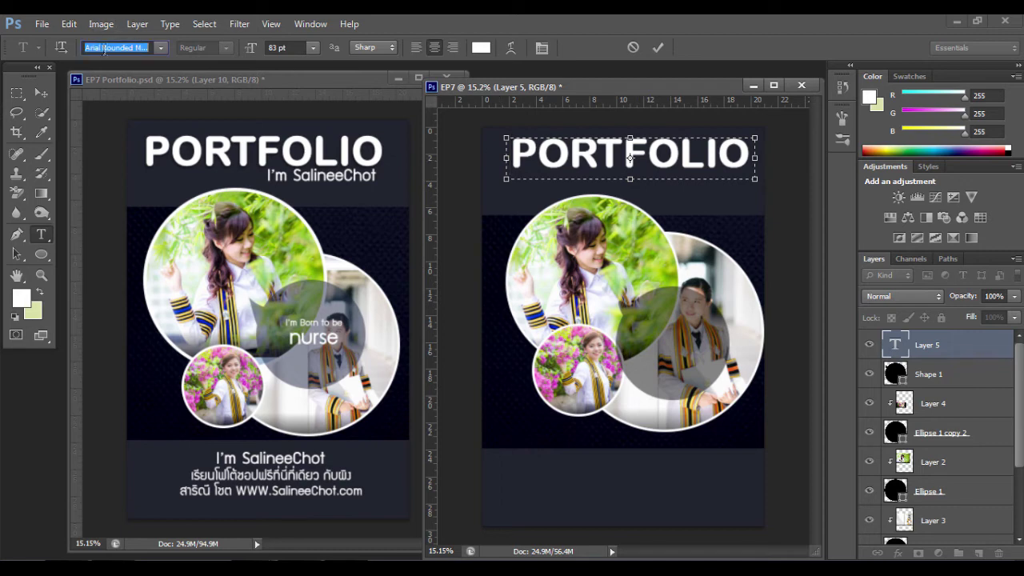
click(160, 48)
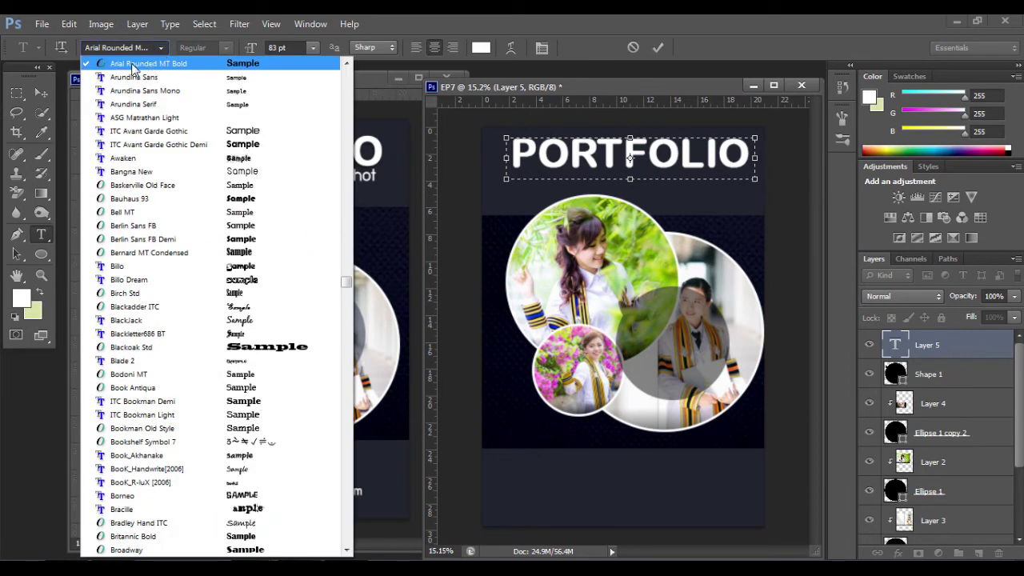
click(156, 50)
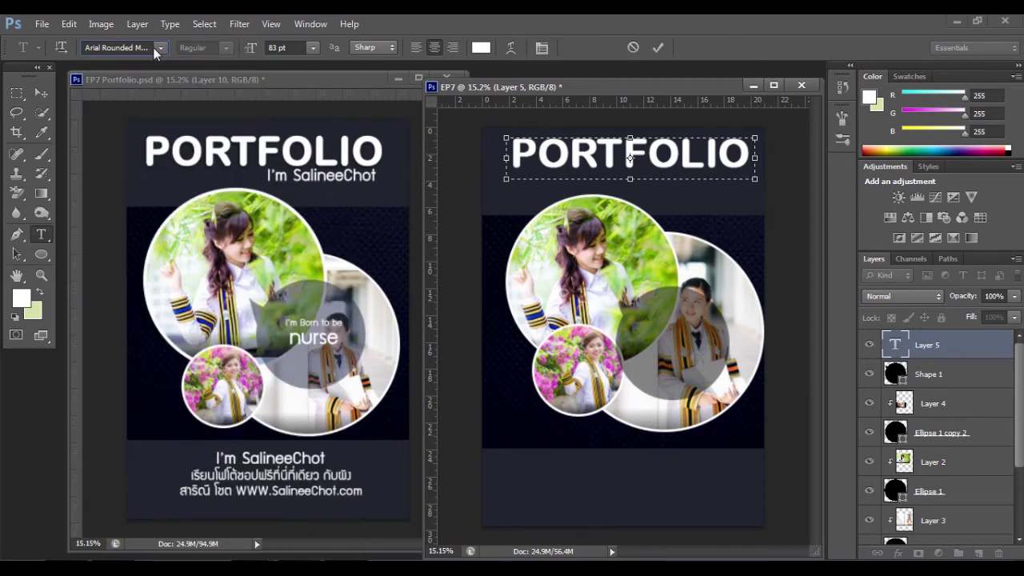
click(41, 93)
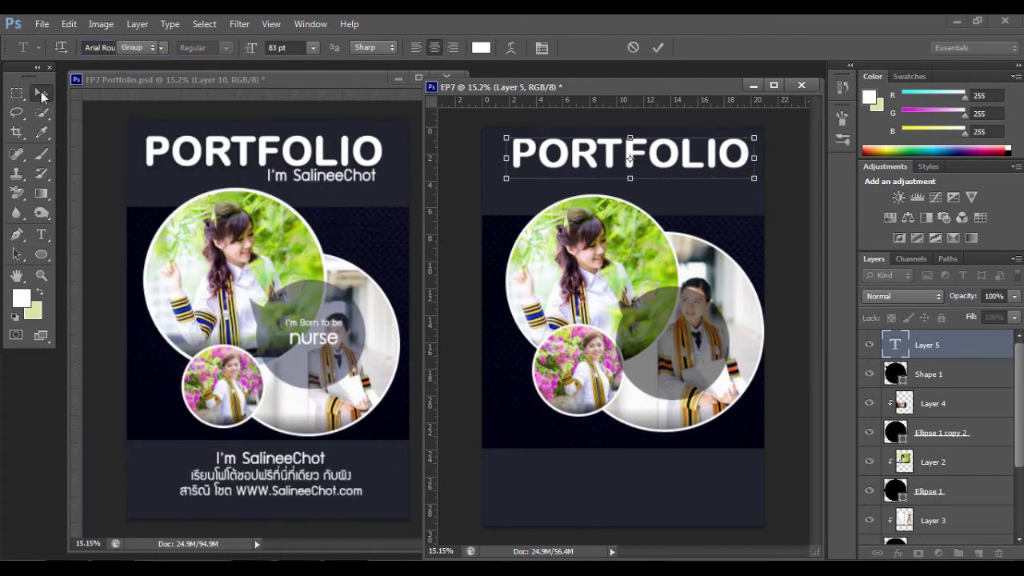
- Copy both I'm SalineeChot lines and the Thai caption from the reference into EP7, positioned beneath the title and at the footer
mouse_move(351, 186)
mouse_down()
mouse_move(650, 188)
mouse_move(623, 188)
mouse_move(678, 178)
mouse_up()
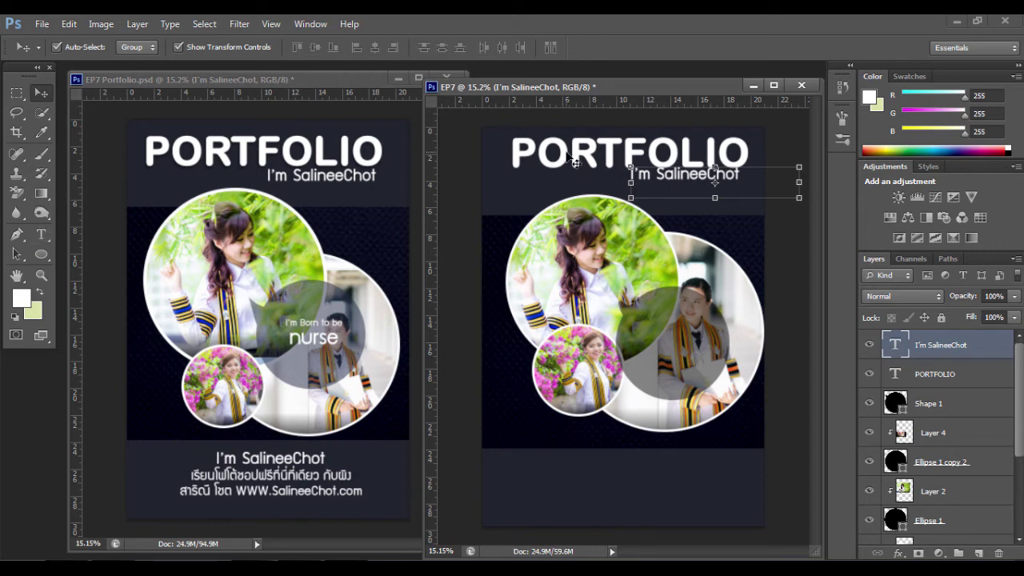
drag(670, 182, 673, 186)
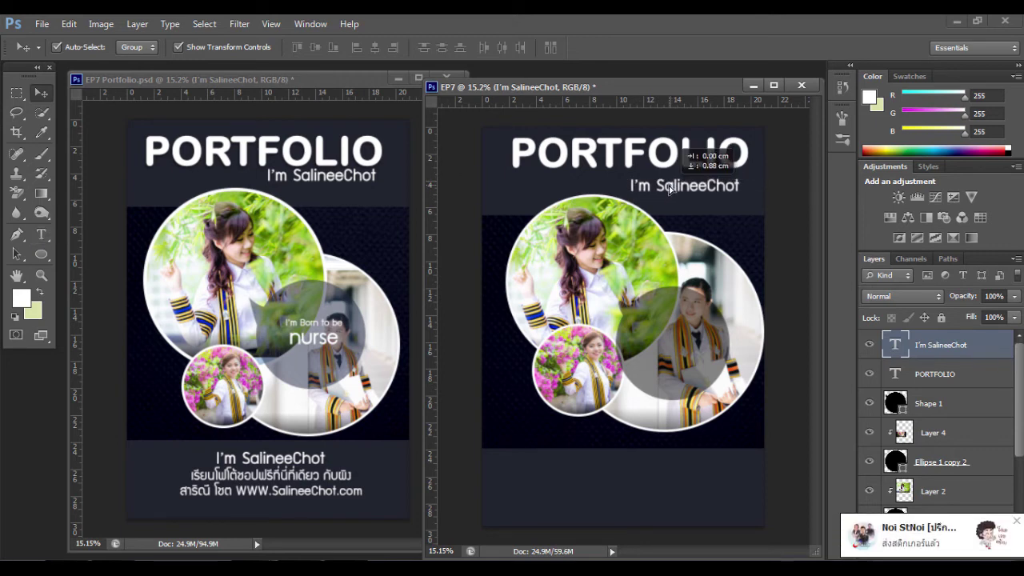
mouse_move(303, 475)
mouse_down()
mouse_move(629, 475)
mouse_move(645, 486)
mouse_up()
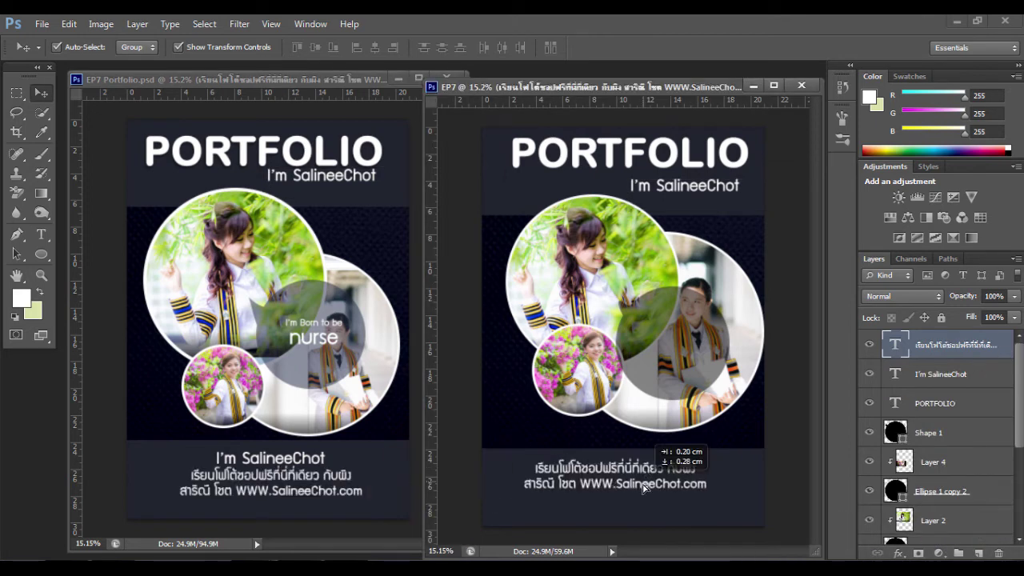
click(307, 459)
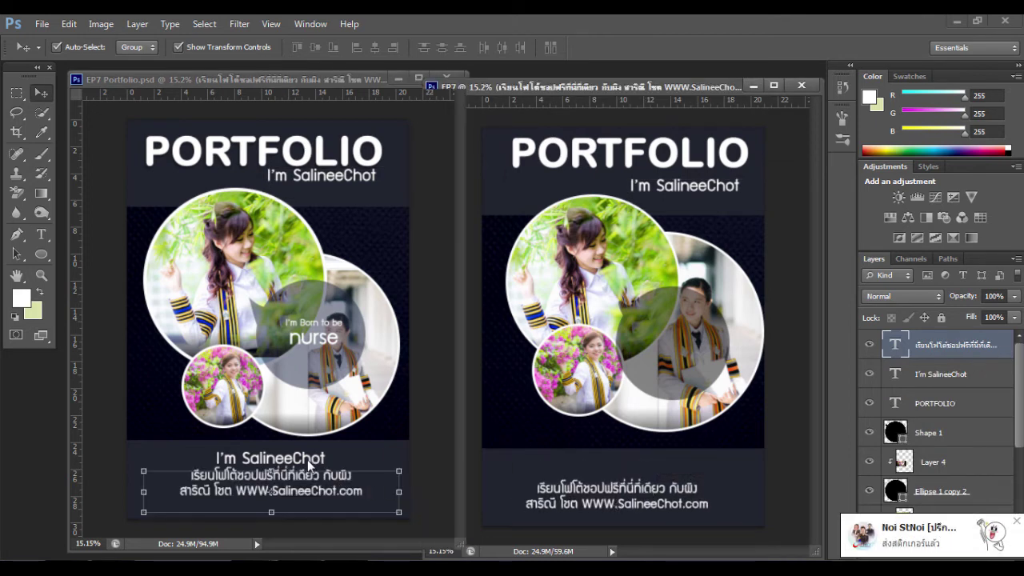
drag(308, 459, 700, 471)
drag(632, 472, 621, 472)
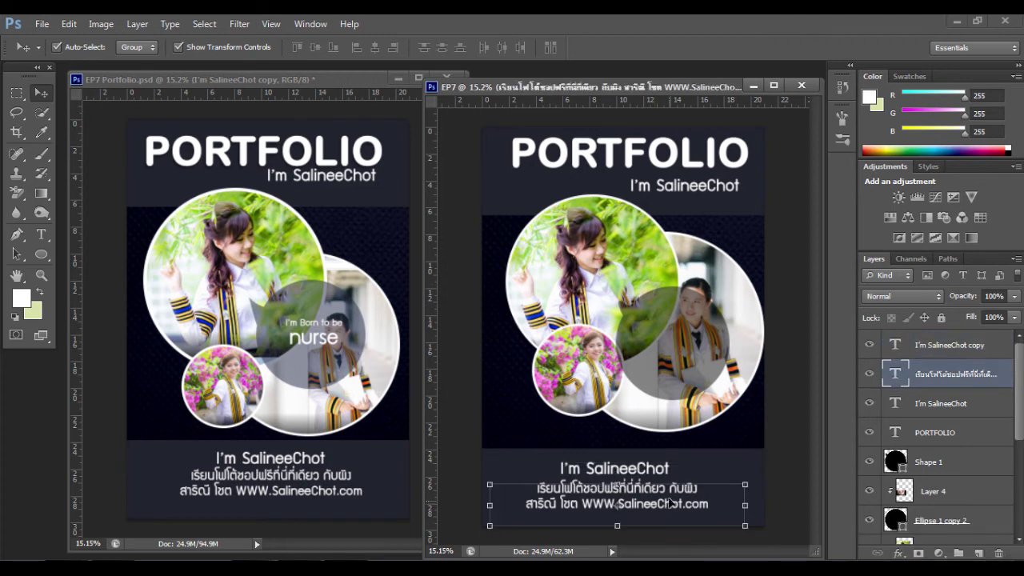
drag(670, 512, 675, 512)
- Copy the I'm Born to be nurse text into the grey bubble circle
click(328, 340)
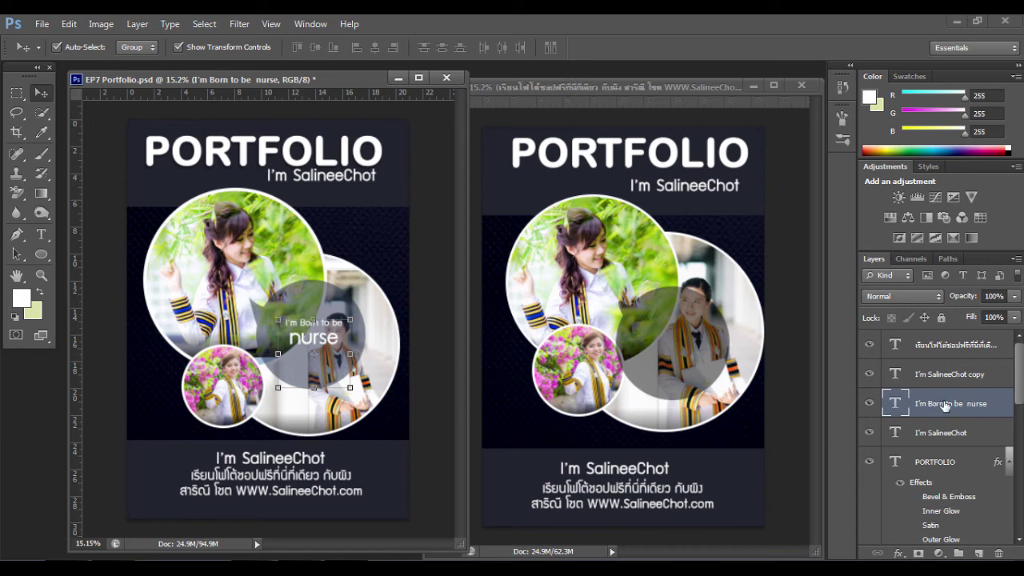
mouse_move(946, 406)
mouse_down()
mouse_move(656, 330)
mouse_move(693, 356)
mouse_up()
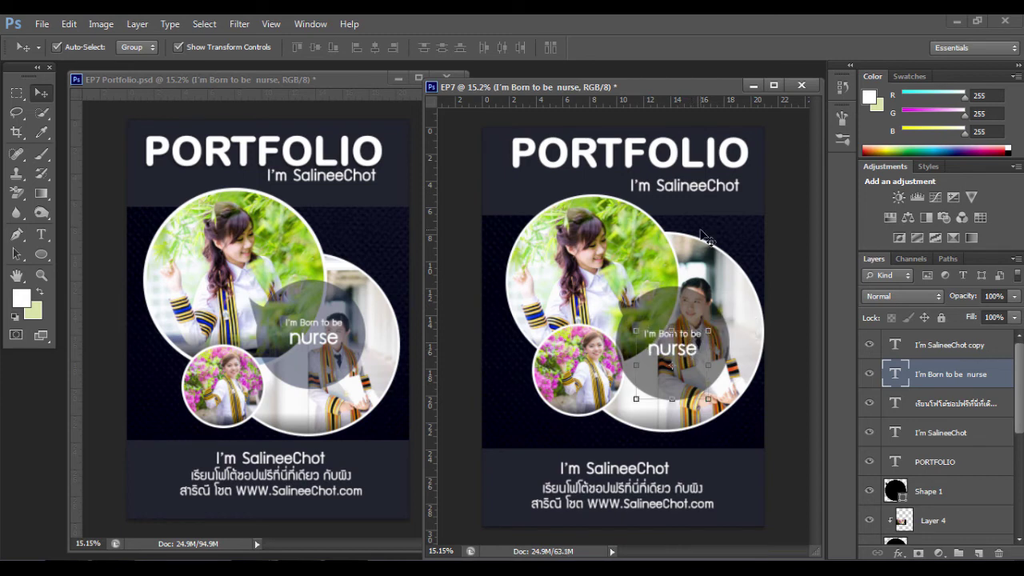
click(804, 194)
drag(533, 86, 440, 89)
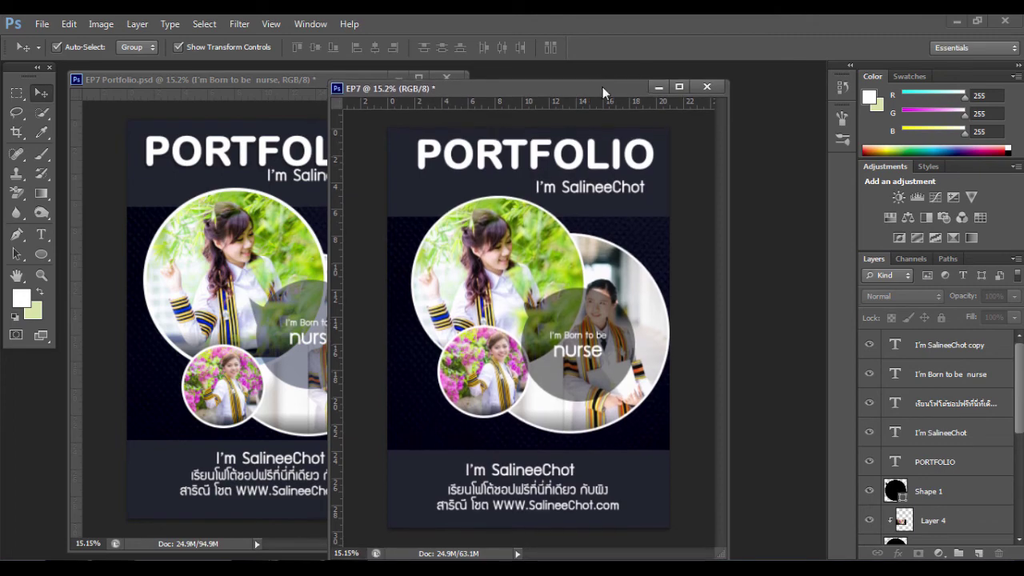
- Hide the Portfolio reference window behind EP7, then resize and reposition the EP7 window
mouse_move(603, 87)
mouse_down()
mouse_move(670, 78)
mouse_move(656, 80)
mouse_up()
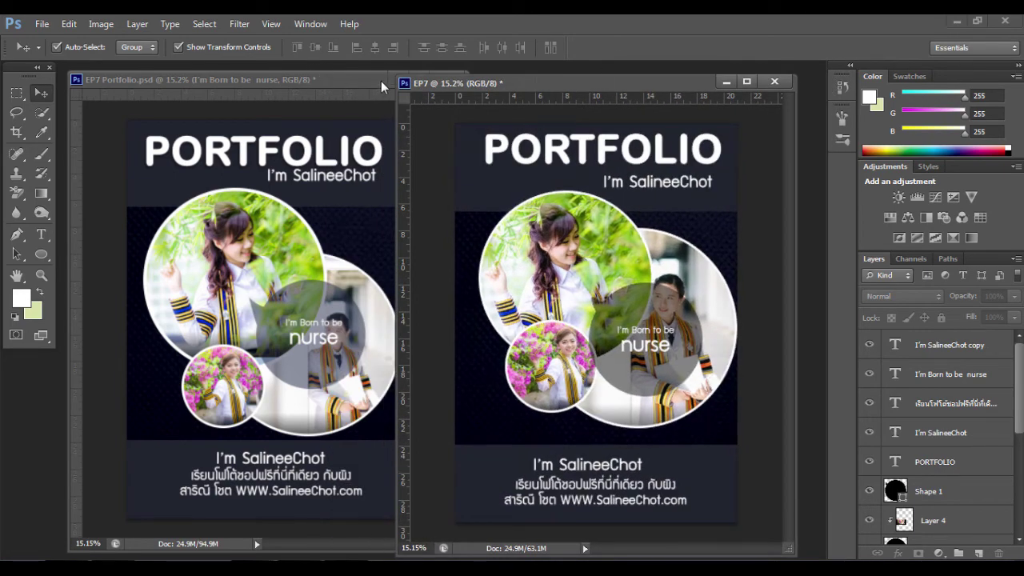
mouse_move(446, 80)
mouse_down()
mouse_move(279, 72)
mouse_move(419, 81)
mouse_up()
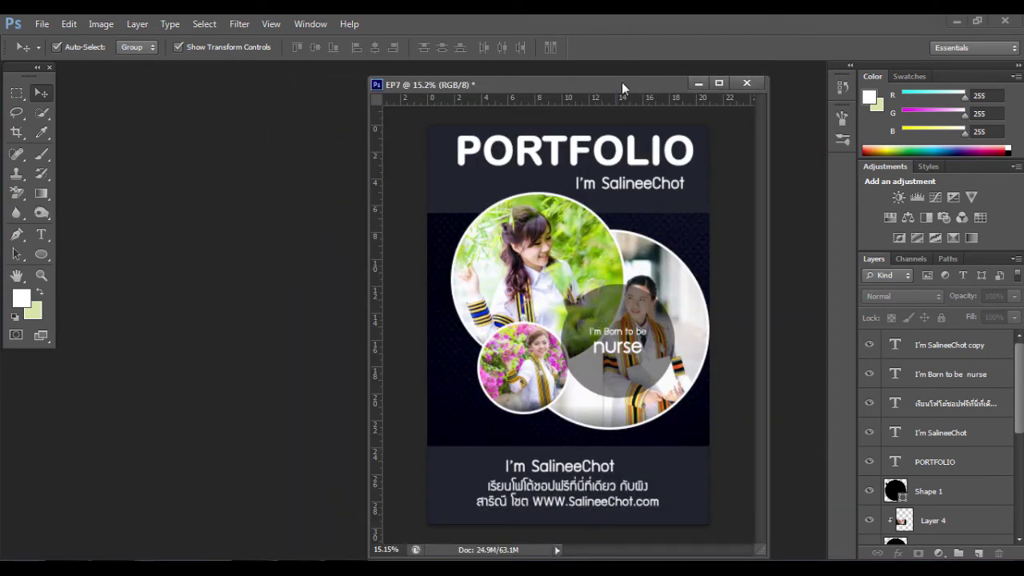
drag(622, 81, 628, 74)
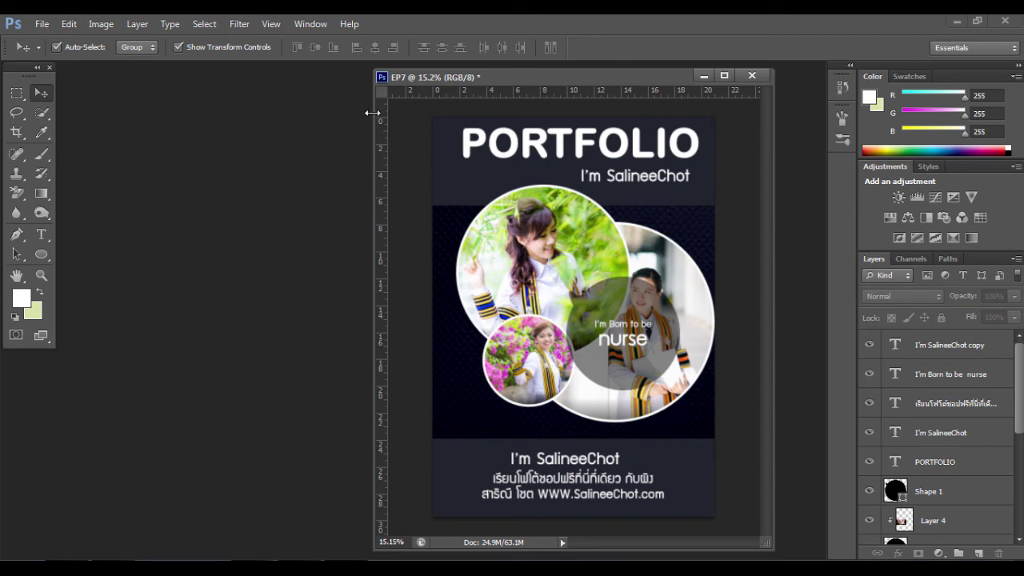
drag(373, 113, 249, 99)
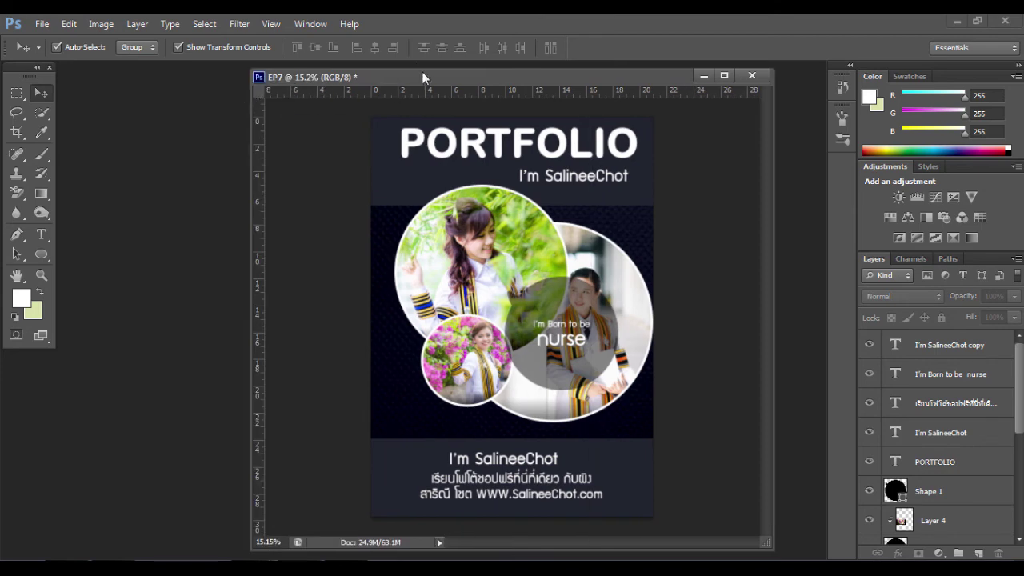
drag(423, 72, 460, 80)
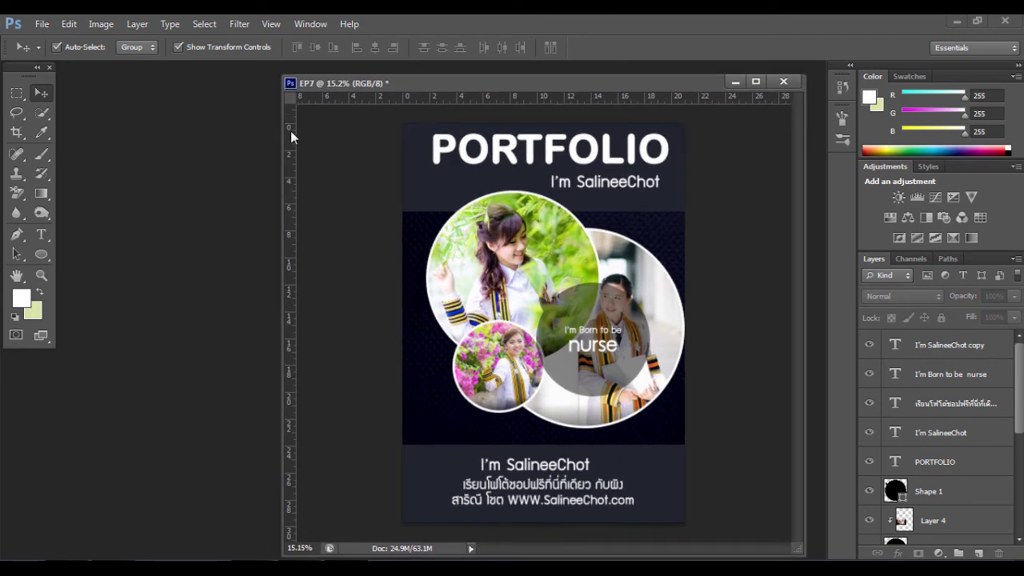
drag(286, 131, 460, 116)
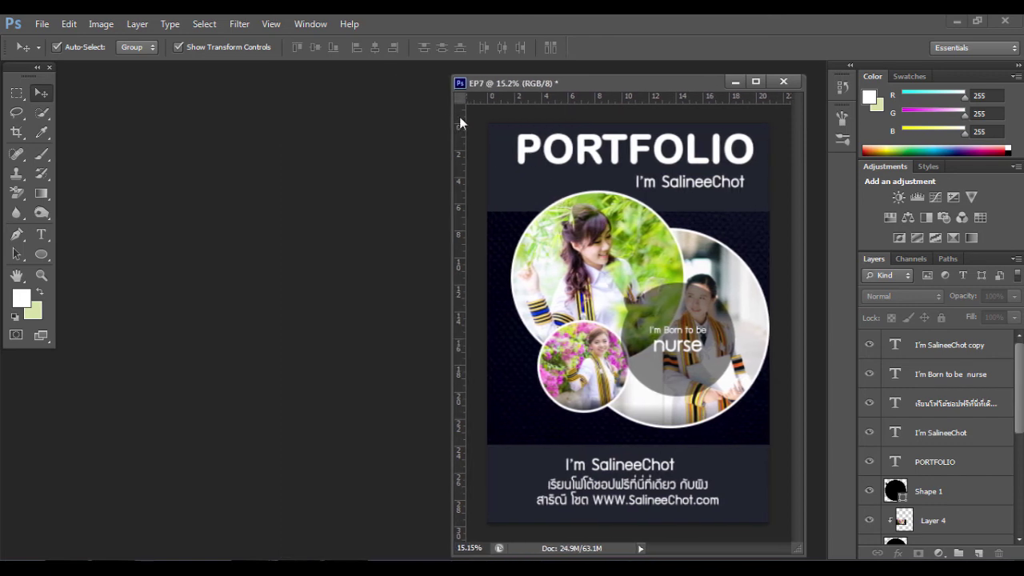
drag(515, 85, 375, 82)
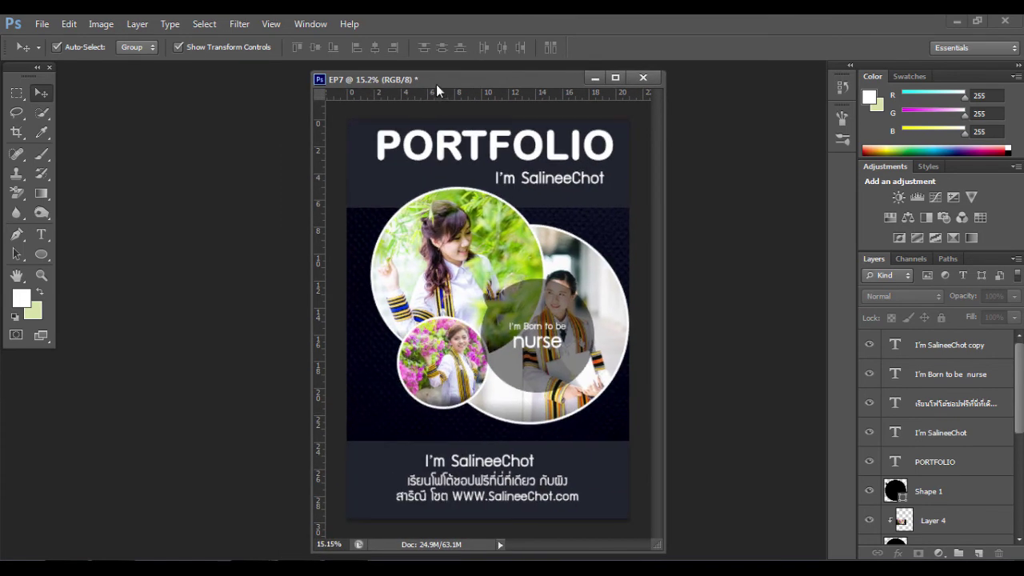
mouse_move(437, 84)
mouse_down()
mouse_move(531, 82)
mouse_move(522, 74)
mouse_up()
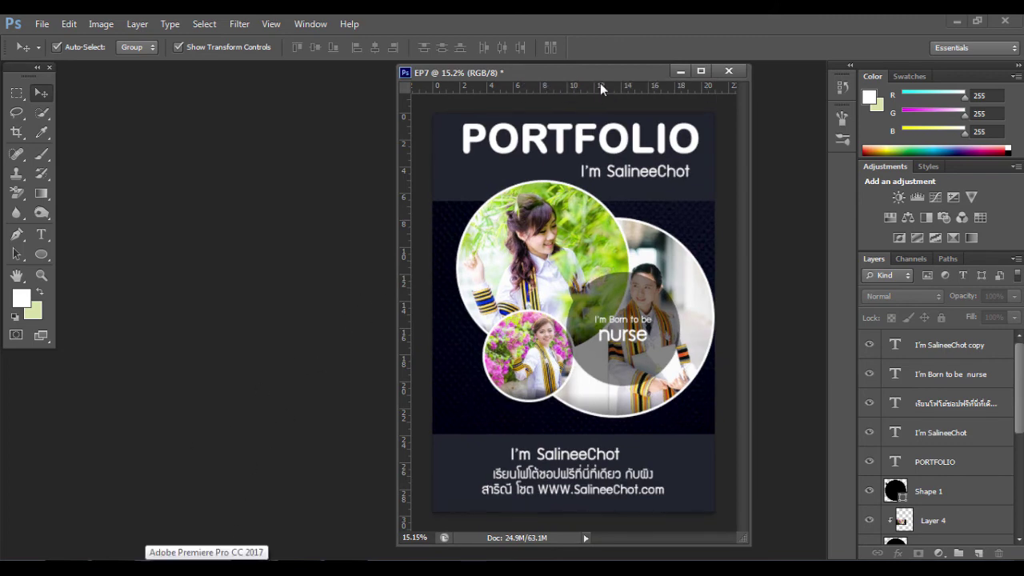
drag(593, 73, 569, 74)
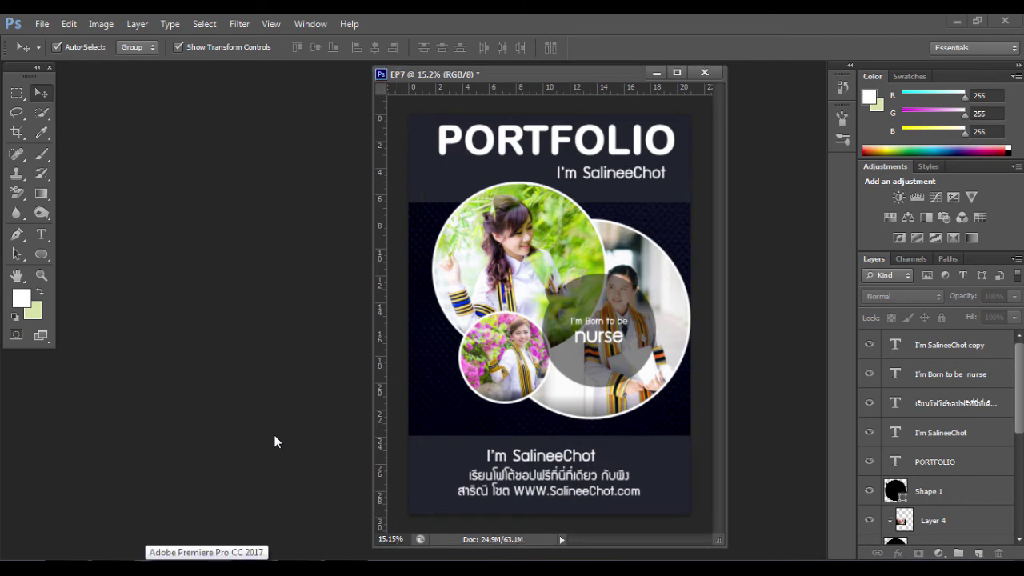
- Switch to the browser and scroll through the YouTube channel's Videos tab uploads and back to the top
key(alt+Tab)
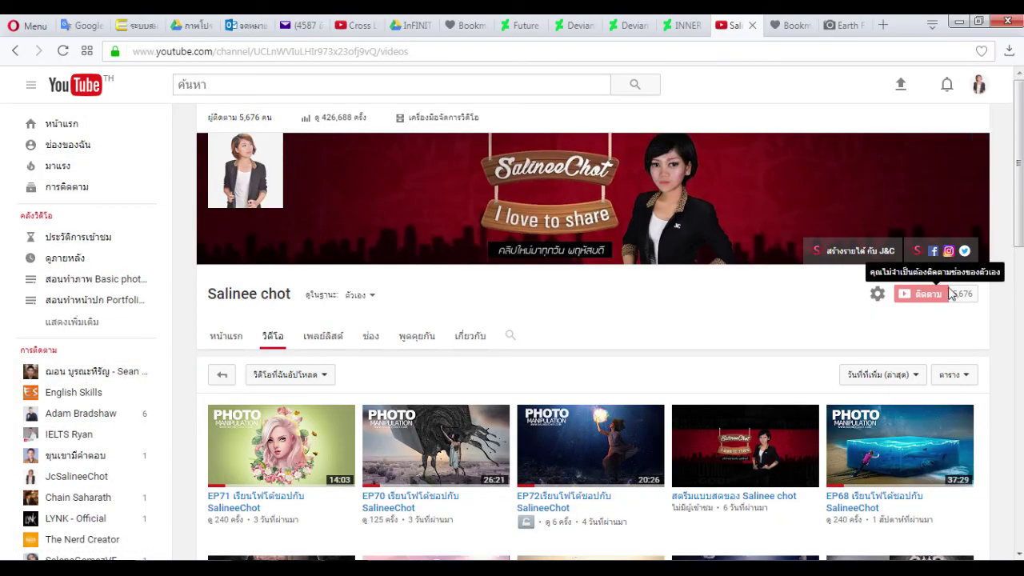
scroll(557, 276, down, 1)
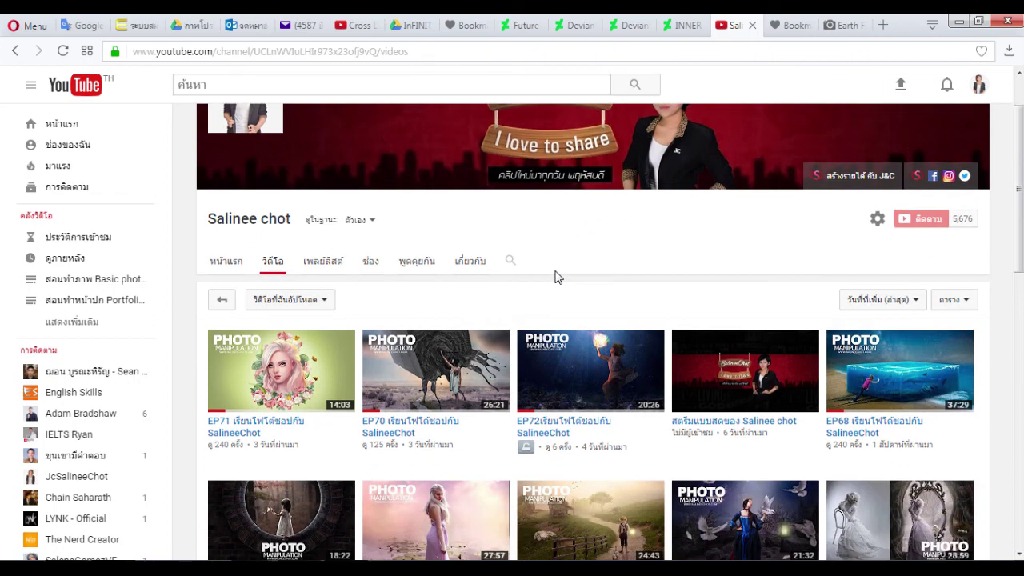
scroll(556, 274, up, 1)
scroll(564, 280, down, 5)
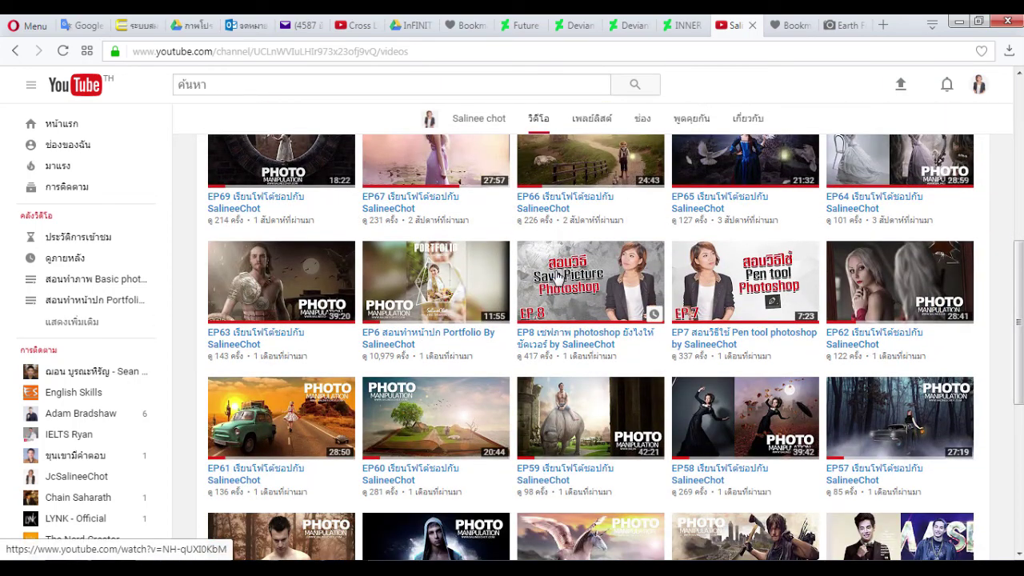
scroll(560, 276, down, 3)
scroll(558, 275, up, 1)
scroll(558, 275, up, 5)
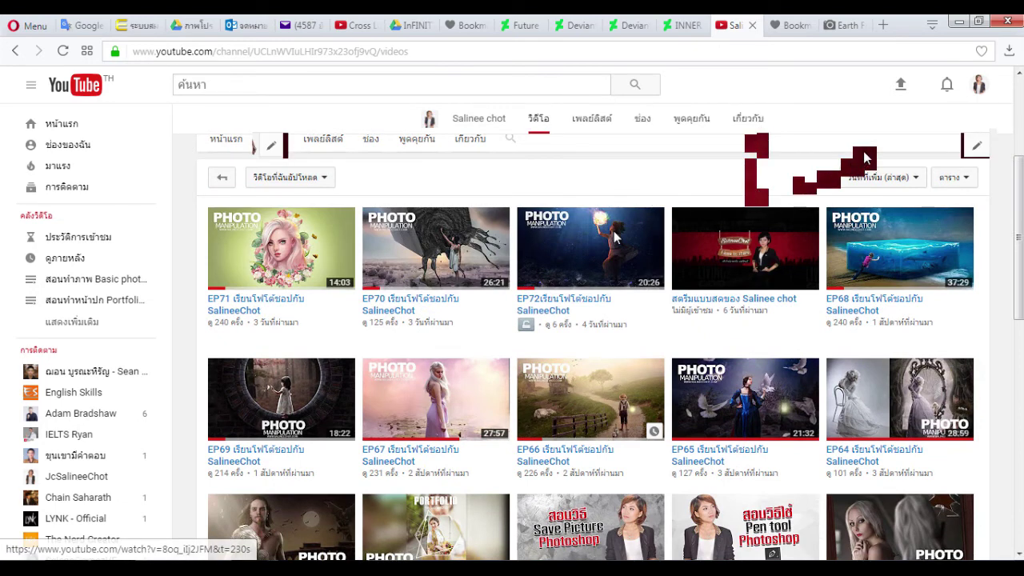
scroll(865, 158, up, 3)
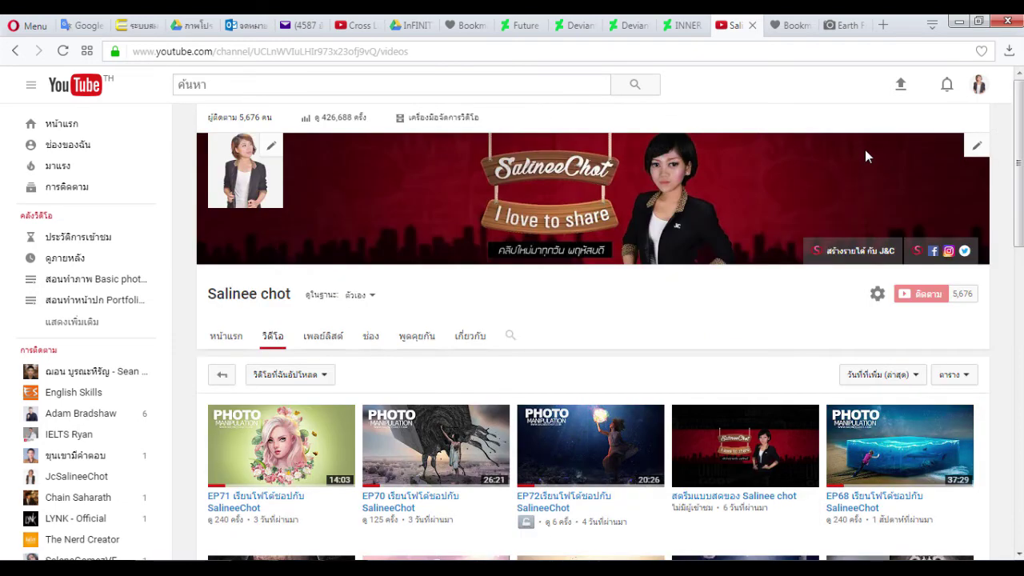